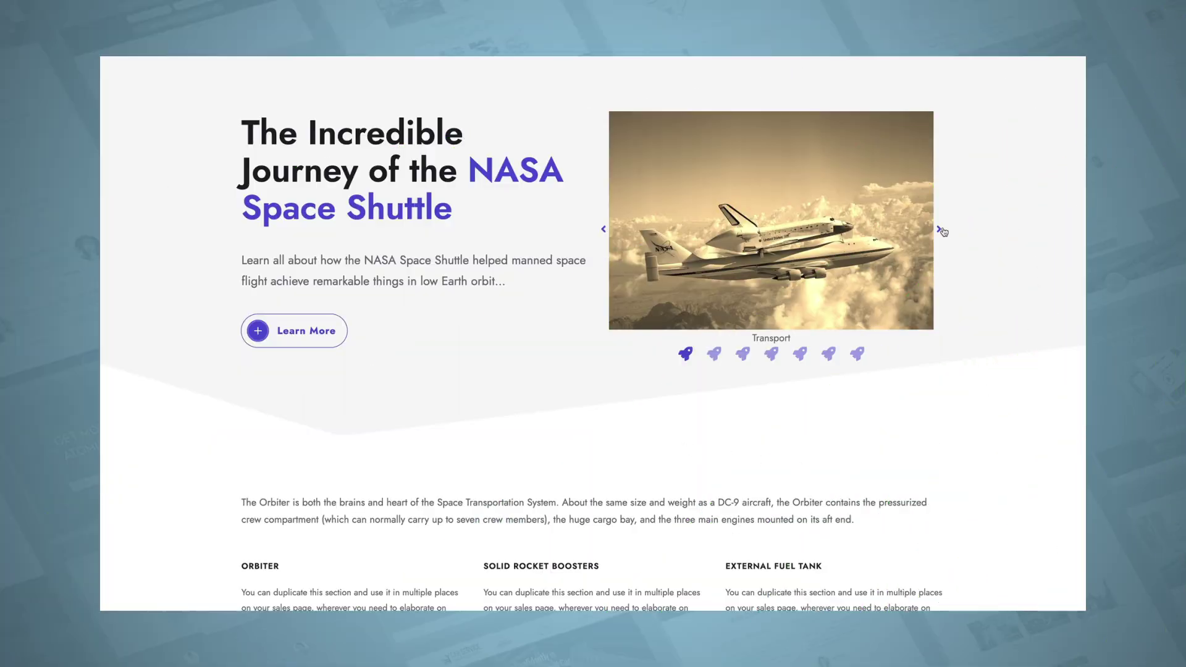
Step: Advance the shuttle carousel two slides, then jump to the fourth slide, Assent, with its rocket dot
{"action": "left_click", "coordinate": [940, 230]}
{"action": "left_click", "coordinate": [940, 230]}
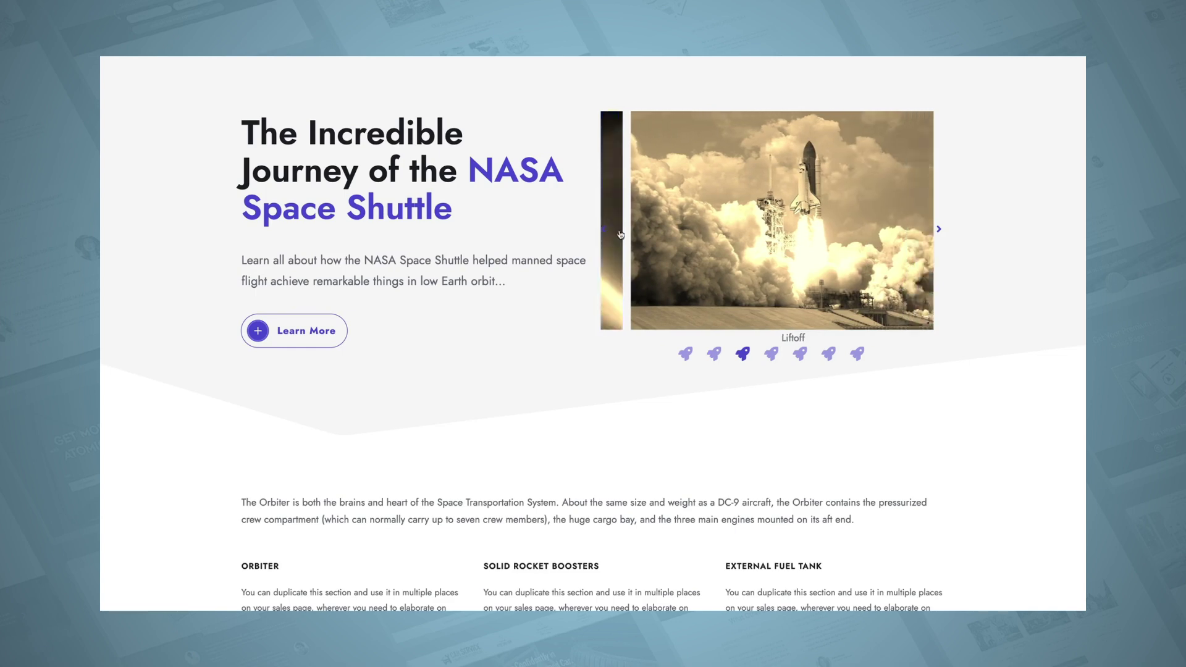
{"action": "left_click", "coordinate": [772, 359]}
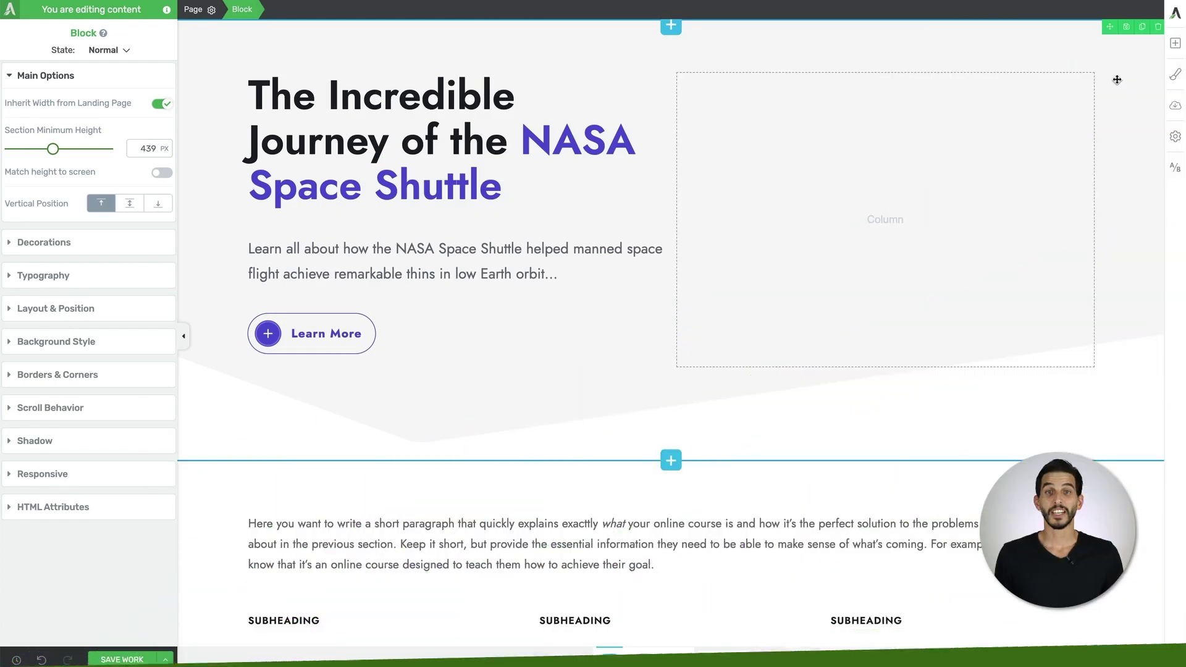
Step: Search 'image' and add an Image Gallery element above the paragraph
{"action": "left_click", "coordinate": [1173, 43]}
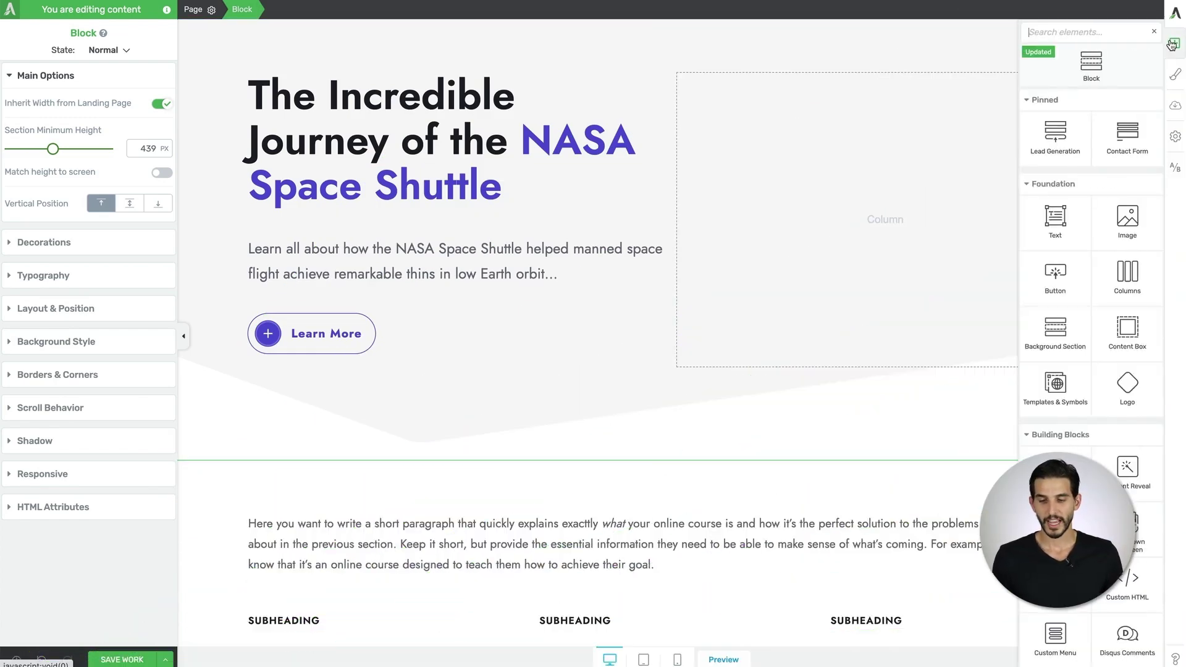
{"action": "type", "text": "image"}
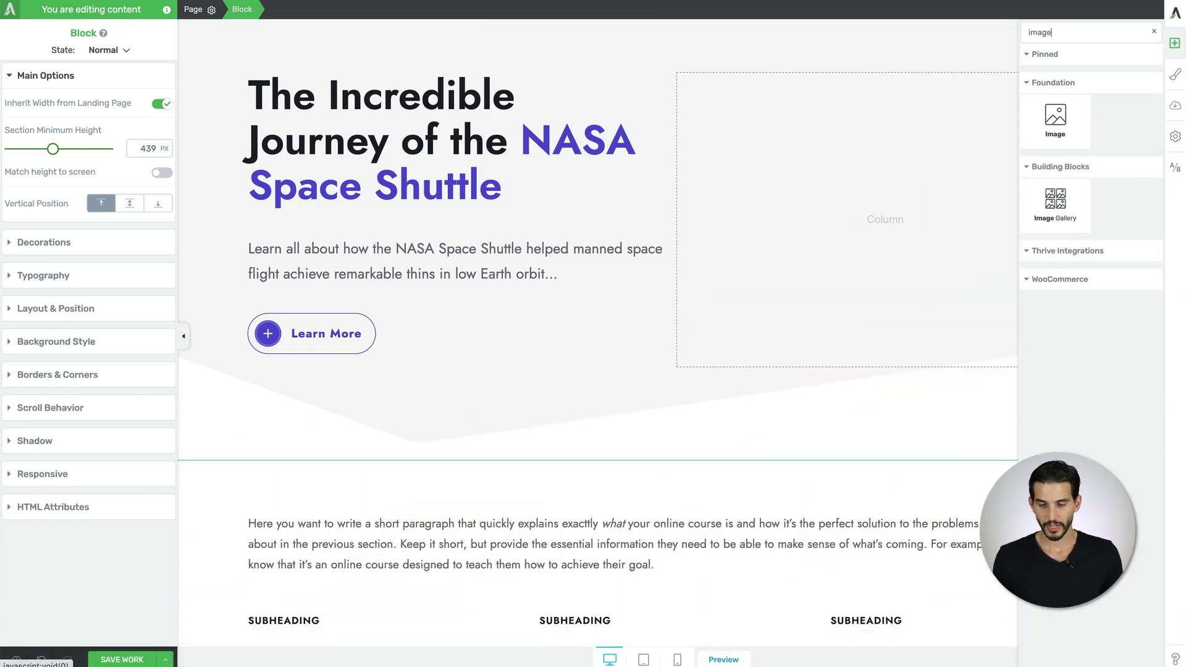
{"action": "left_click_drag", "start_coordinate": [1059, 221], "coordinate": [691, 520]}
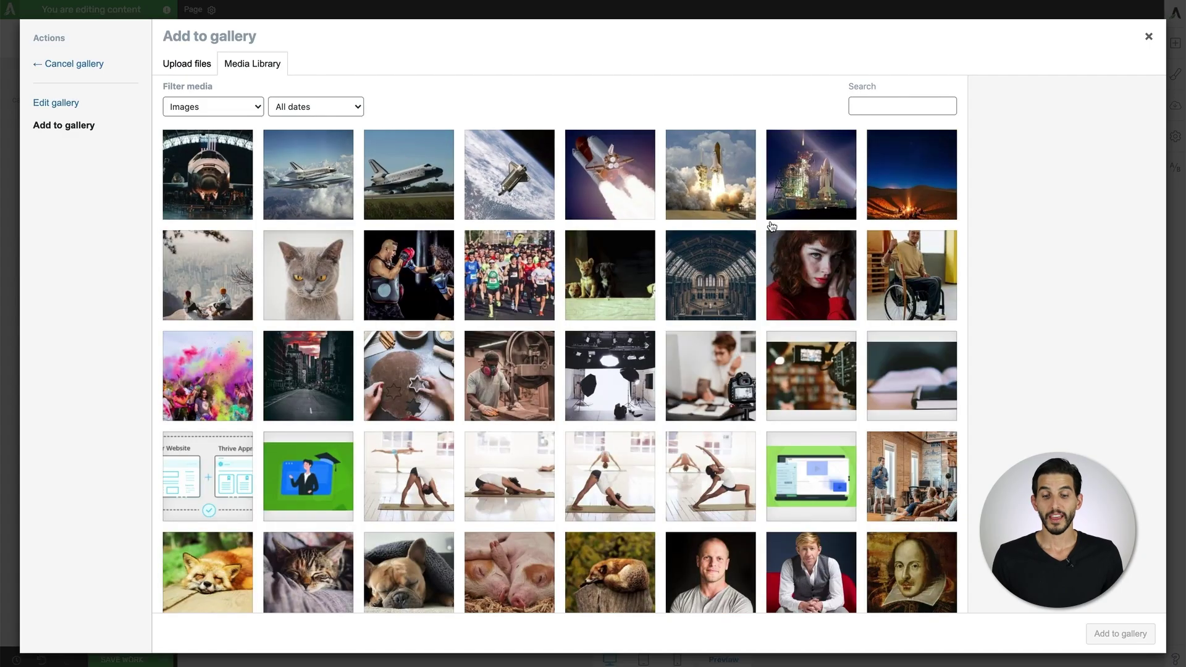
Step: Select the seven shuttle photos: pre-launch, liftoff, ascent, orbit, landing, 747 transport and retired
{"action": "left_click", "coordinate": [807, 192]}
{"action": "left_click", "coordinate": [700, 177]}
{"action": "left_click", "coordinate": [608, 177]}
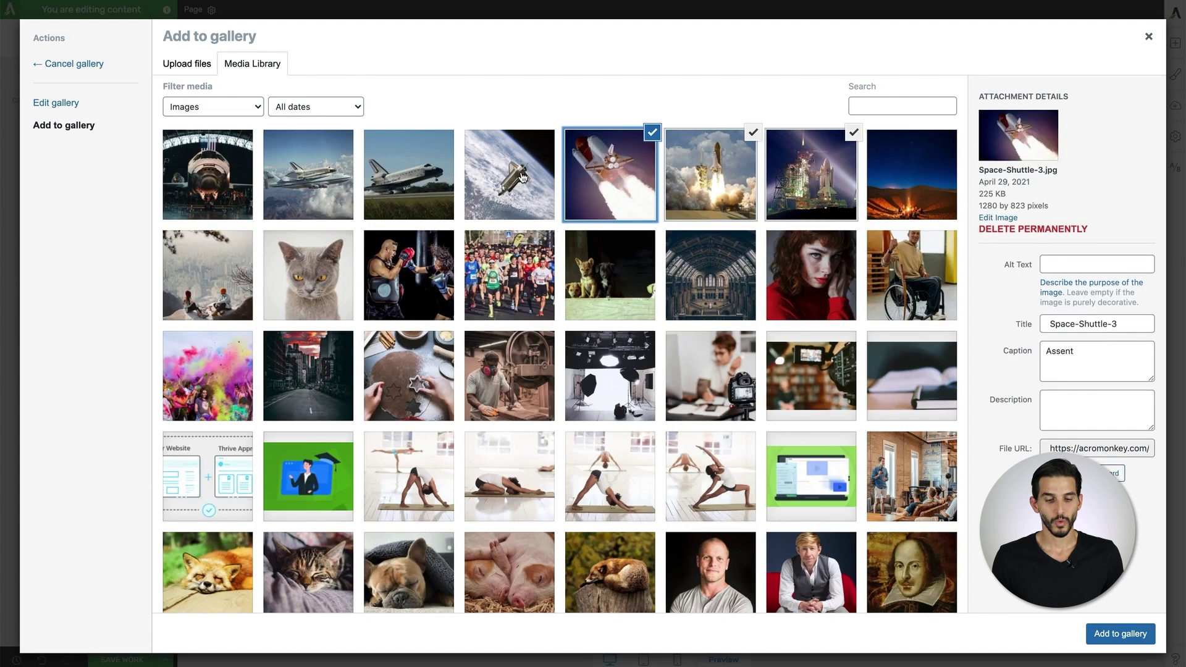
{"action": "left_click", "coordinate": [522, 177]}
{"action": "left_click", "coordinate": [404, 176]}
{"action": "left_click", "coordinate": [324, 168]}
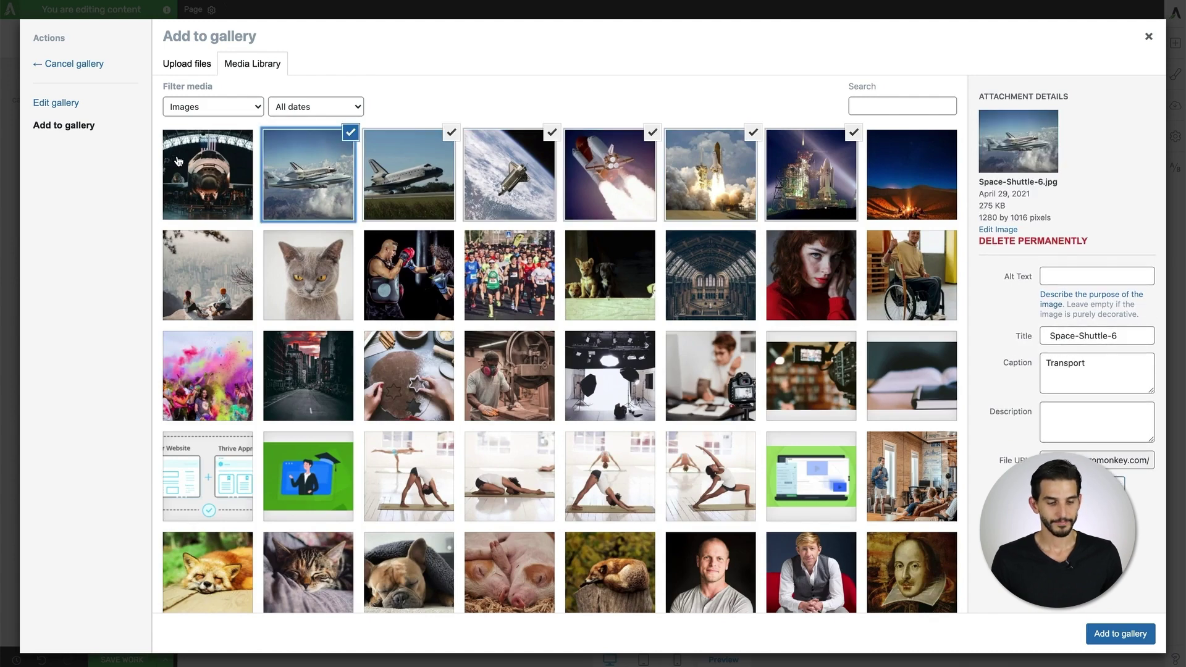
{"action": "left_click", "coordinate": [175, 161]}
Step: Caption the first photo 'Pre-Launch', move Transport to first place, and insert the seven-image gallery
{"action": "left_click", "coordinate": [58, 103]}
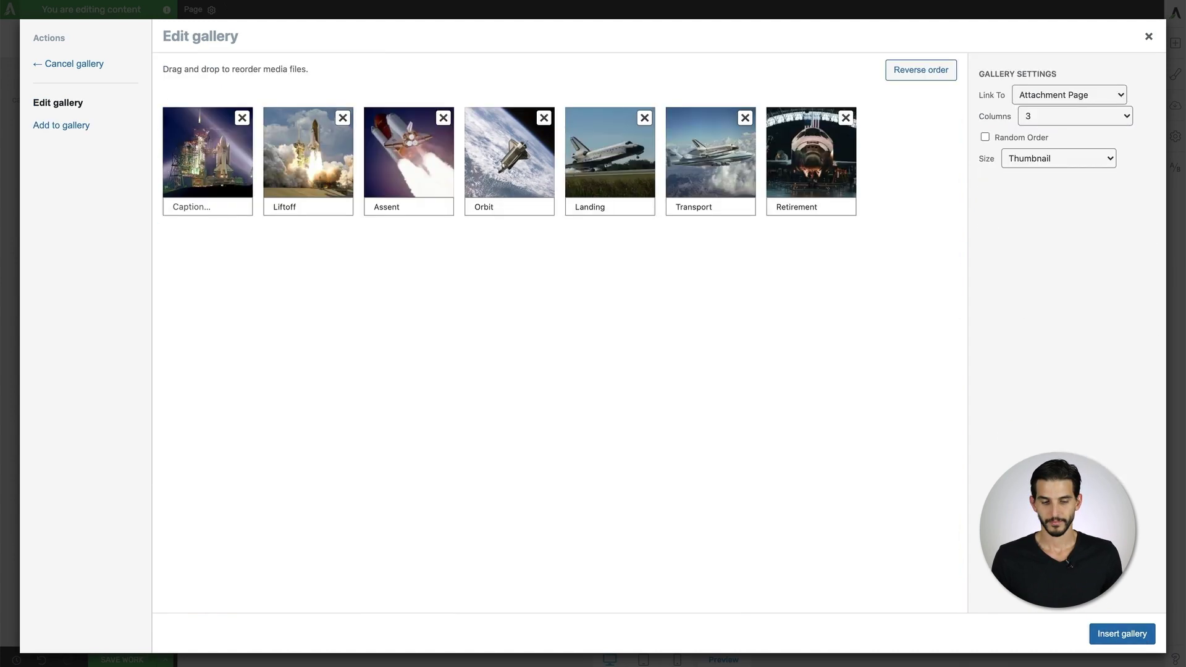
{"action": "left_click", "coordinate": [212, 223]}
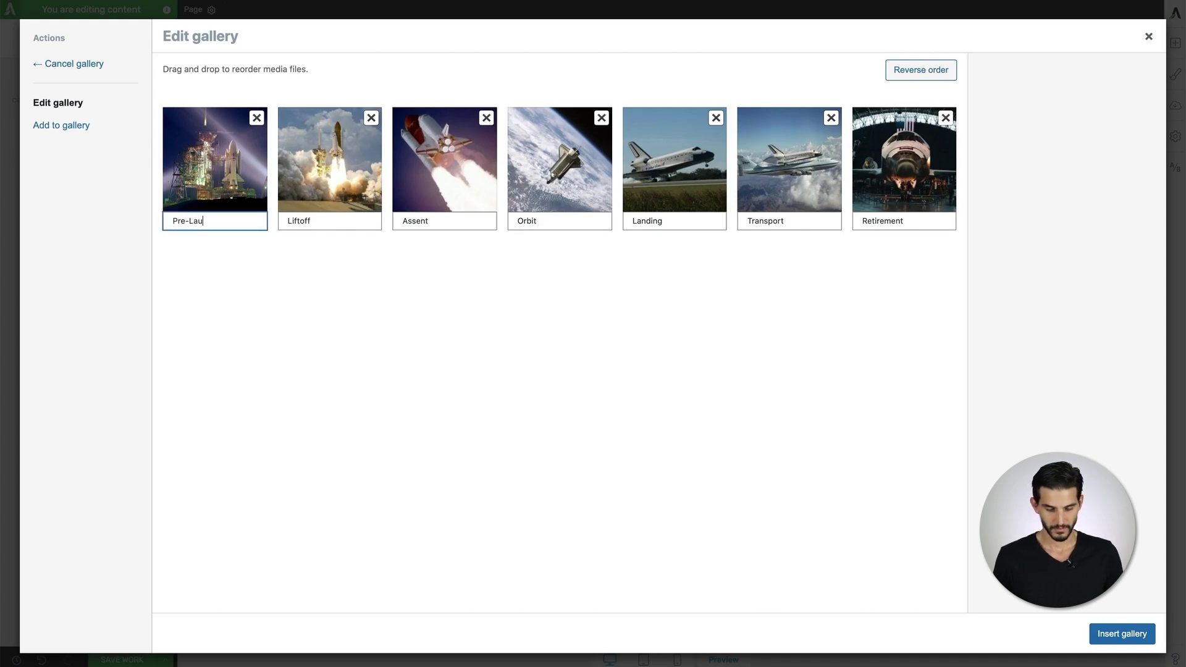
{"action": "left_click", "coordinate": [349, 267]}
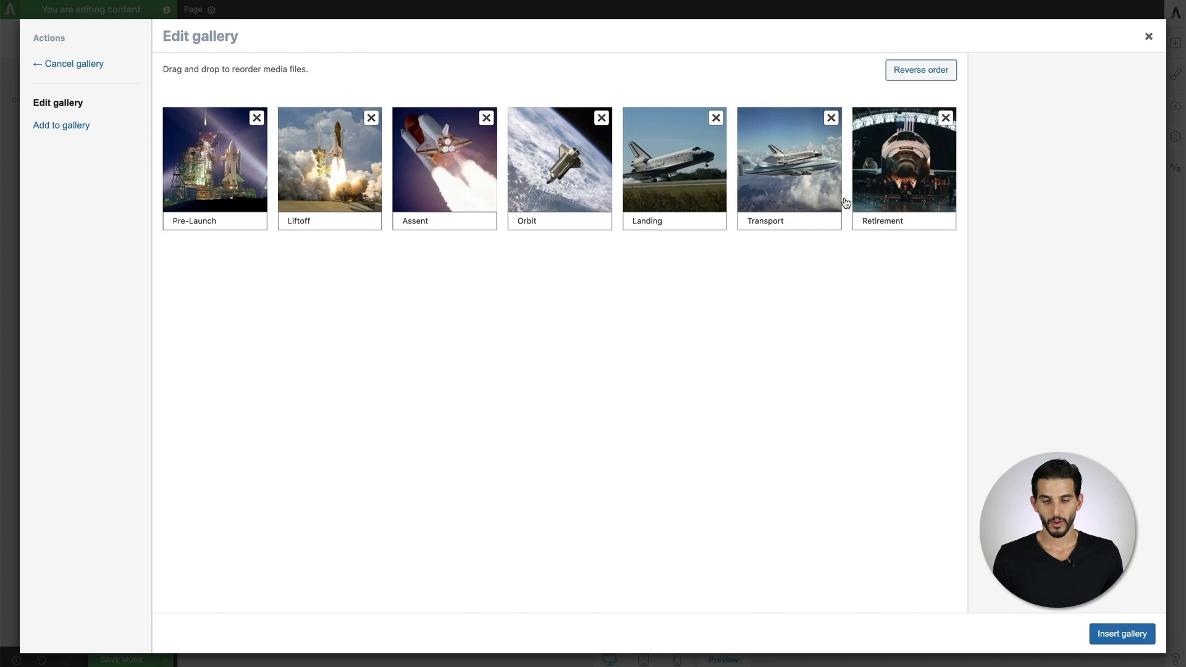
{"action": "left_click_drag", "start_coordinate": [805, 178], "coordinate": [229, 179]}
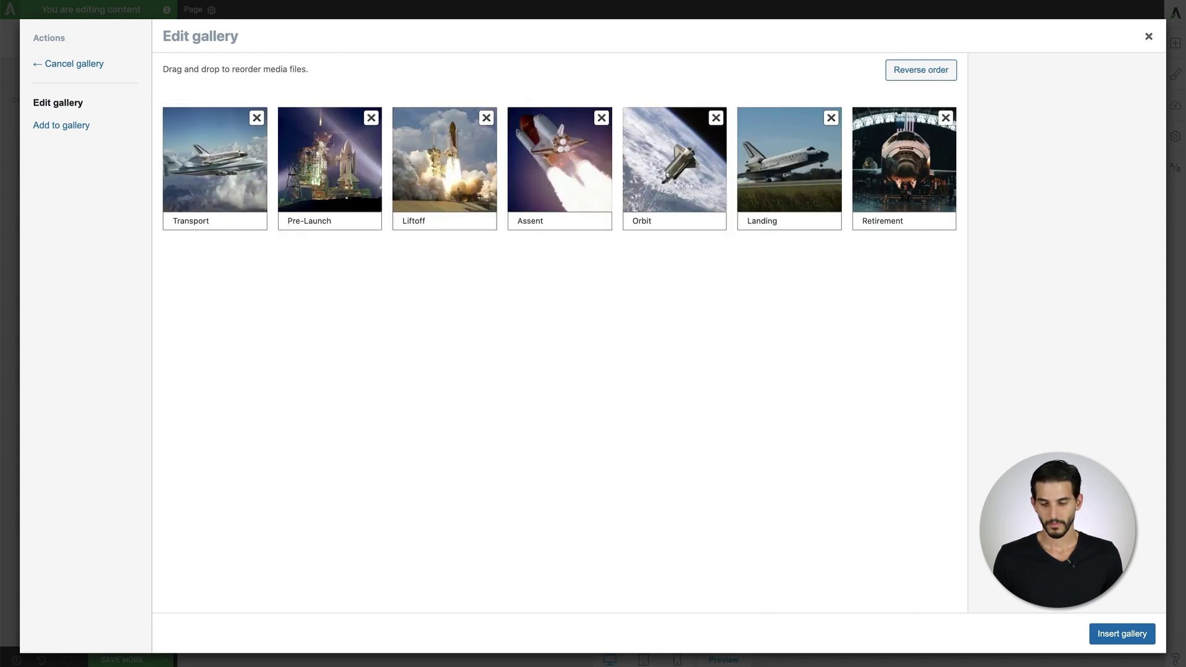
{"action": "left_click", "coordinate": [1096, 637]}
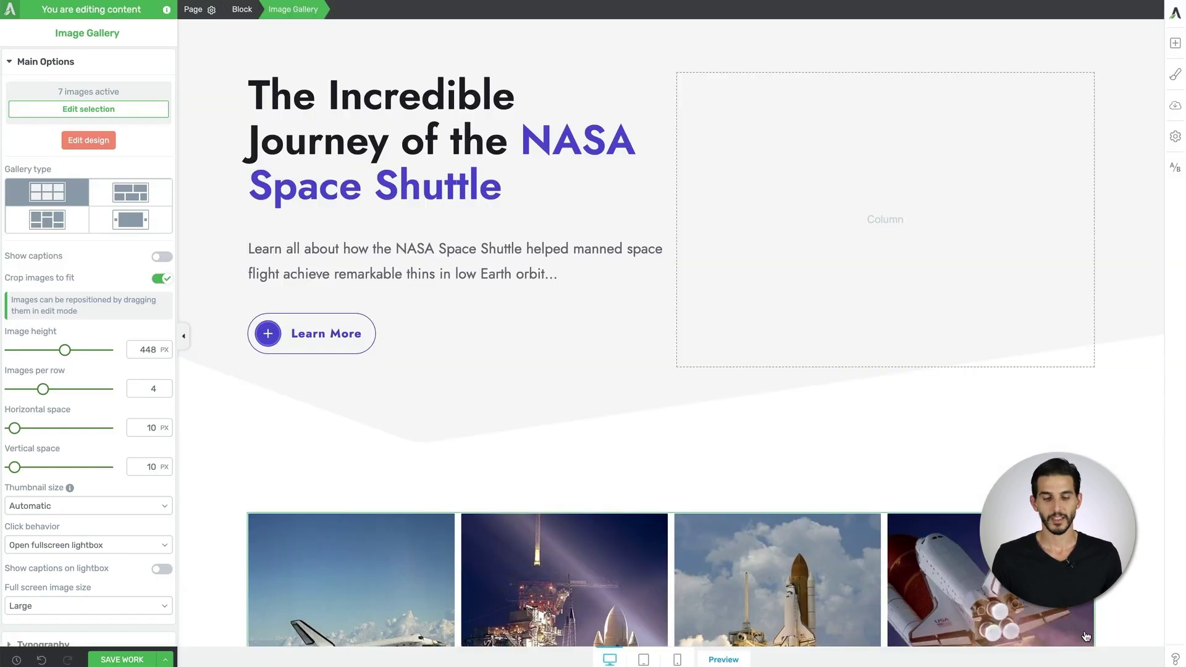
Step: Make the gallery a Carousel with captions shown and images cropped to fit
{"action": "left_click", "coordinate": [162, 278]}
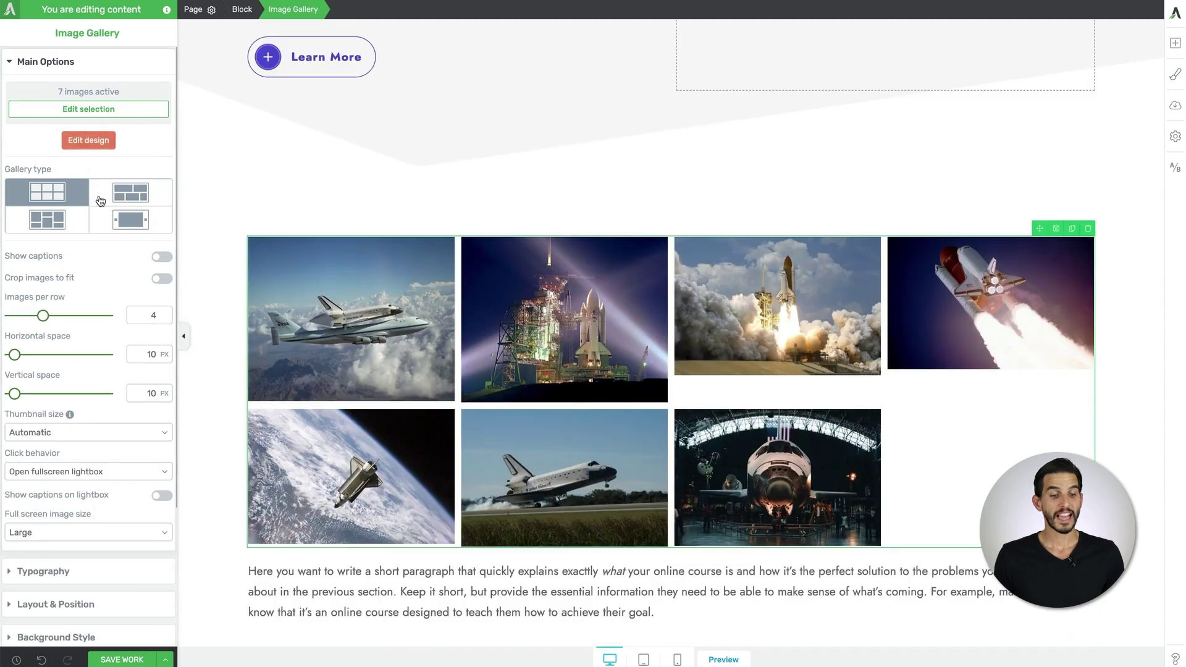
{"action": "left_click", "coordinate": [130, 220]}
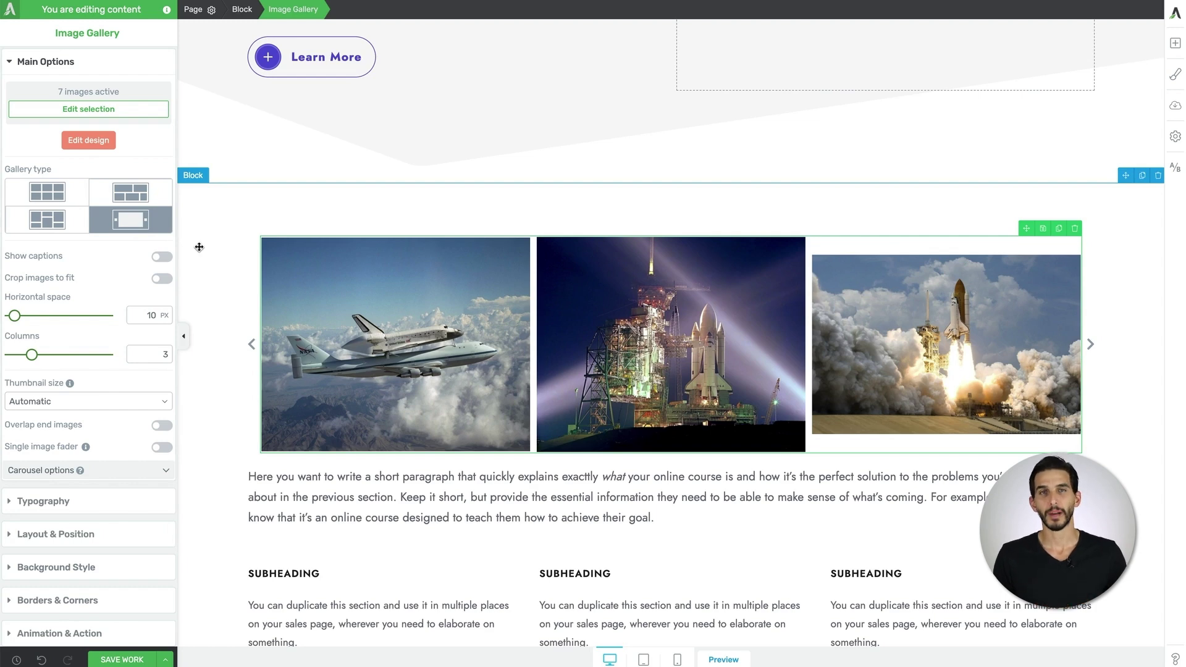
{"action": "left_click", "coordinate": [162, 257]}
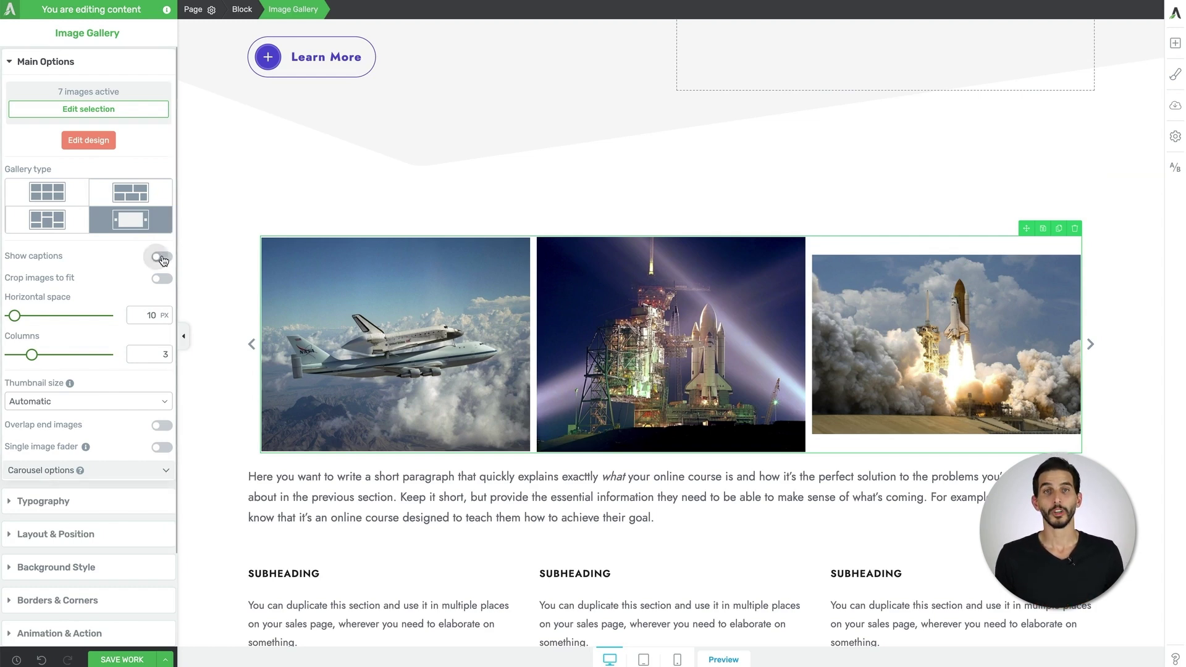
{"action": "left_click", "coordinate": [162, 281]}
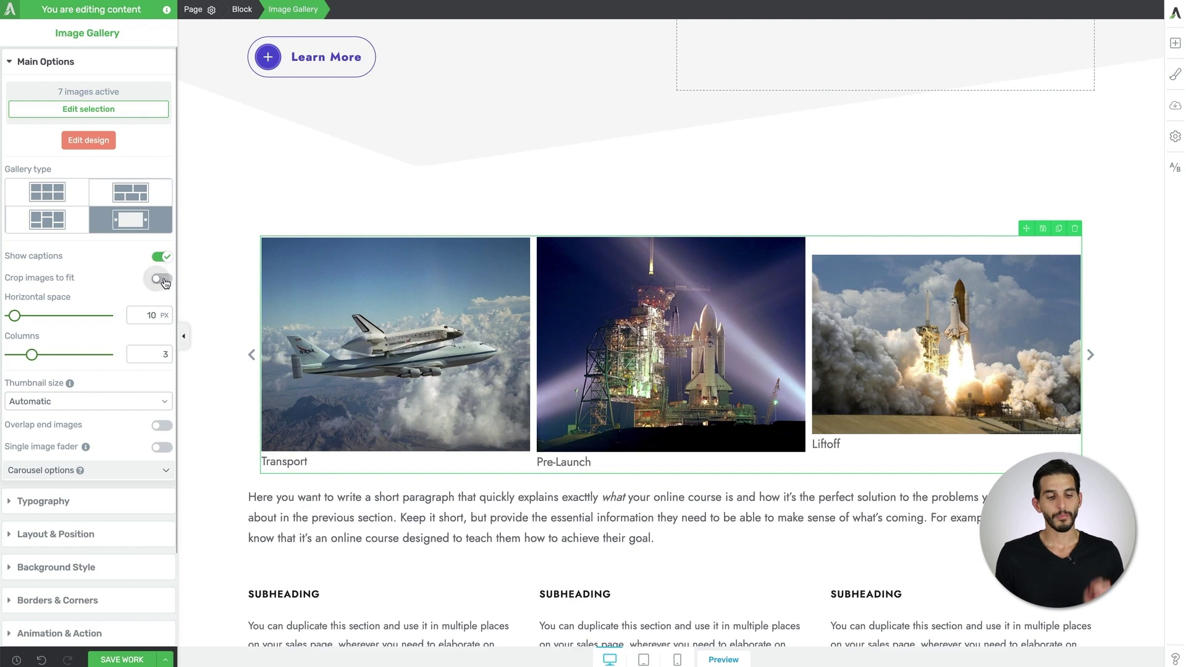
{"action": "left_click", "coordinate": [162, 280]}
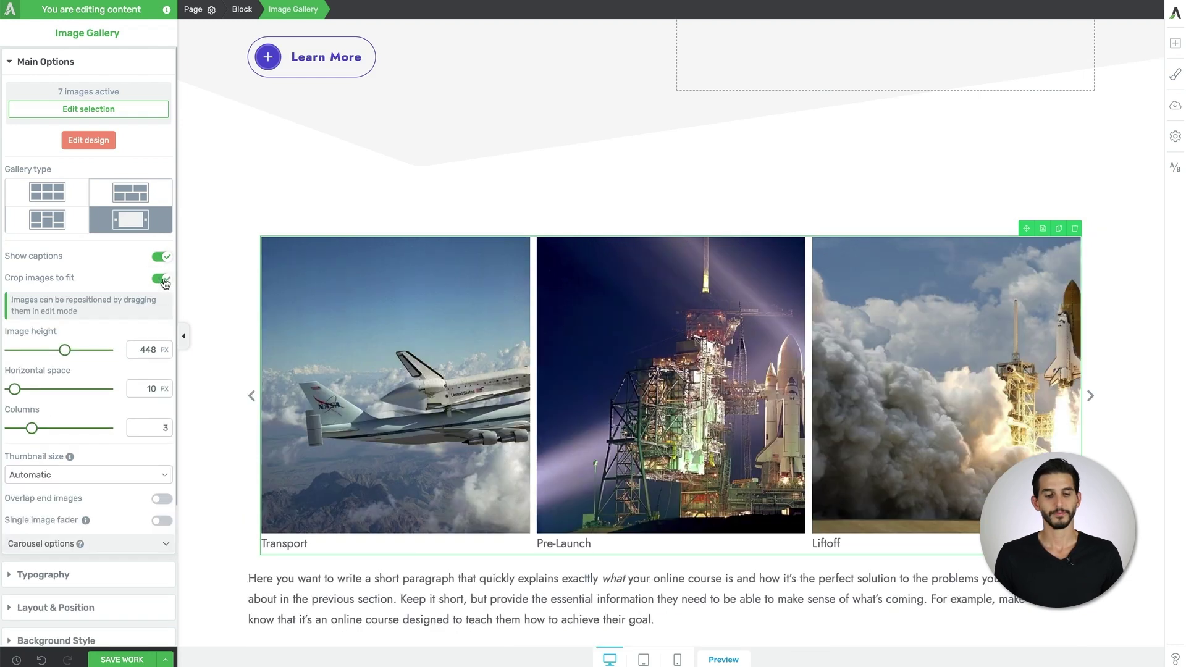
Step: Set the gallery image height to about 397 px and the columns to 2
{"action": "scroll", "coordinate": [136, 324], "scroll_direction": "down", "scroll_amount": 1}
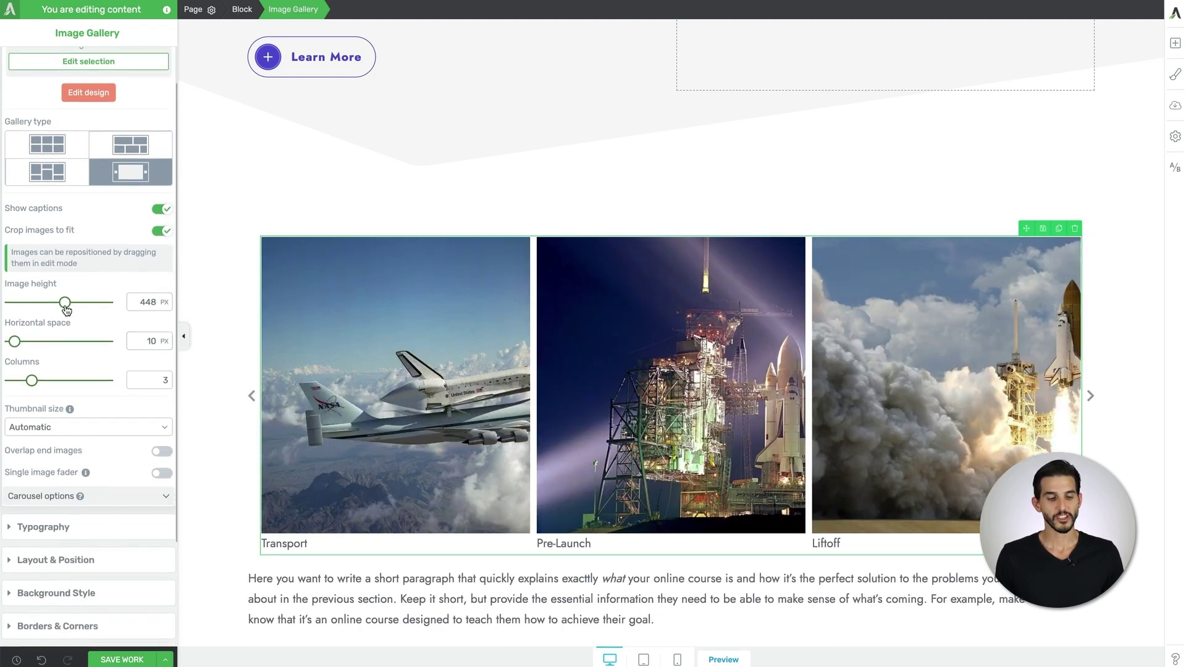
{"action": "left_click_drag", "start_coordinate": [66, 309], "coordinate": [18, 348]}
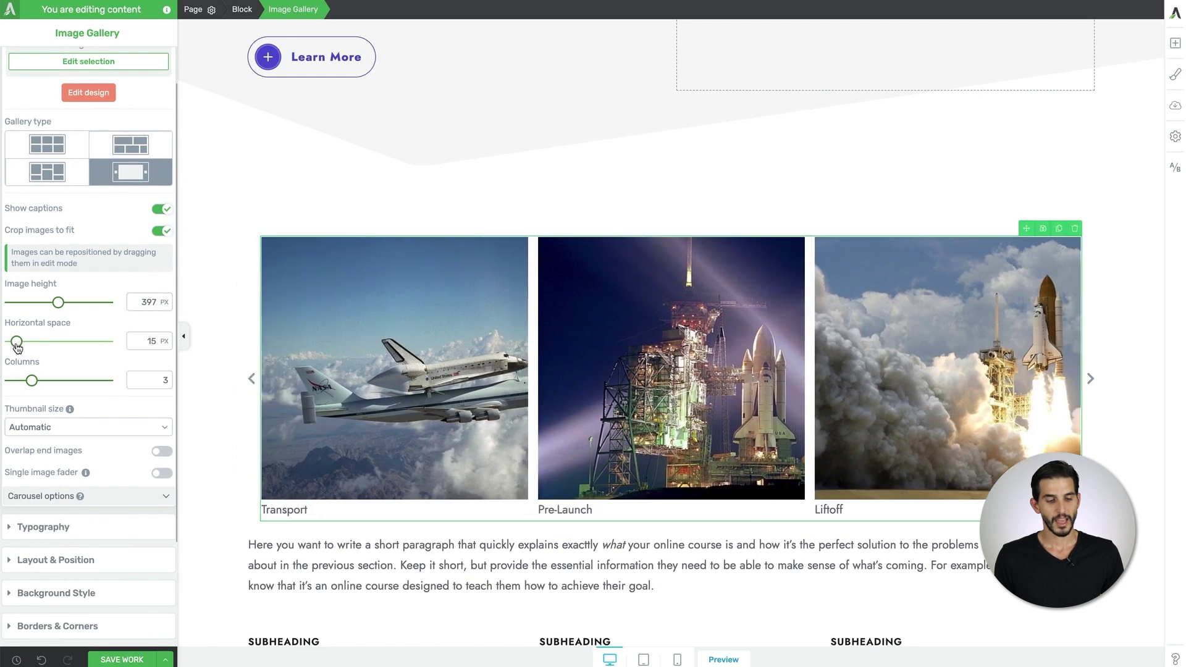
{"action": "left_click", "coordinate": [164, 379]}
{"action": "key", "text": "BackSpace"}
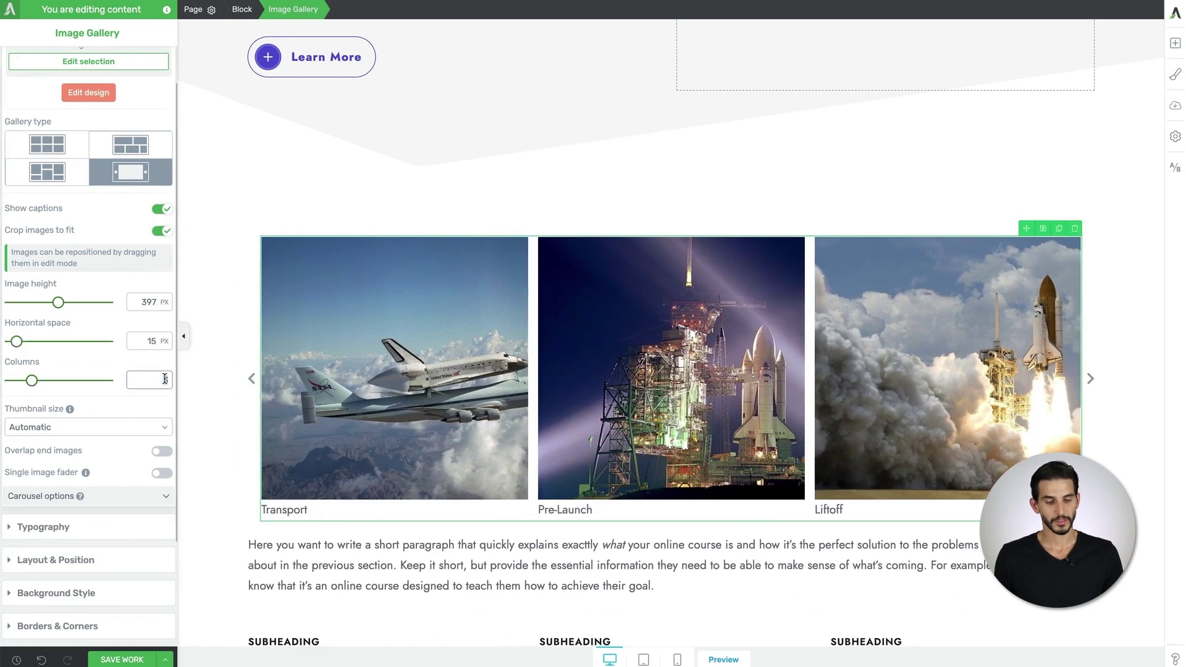
{"action": "type", "text": "2"}
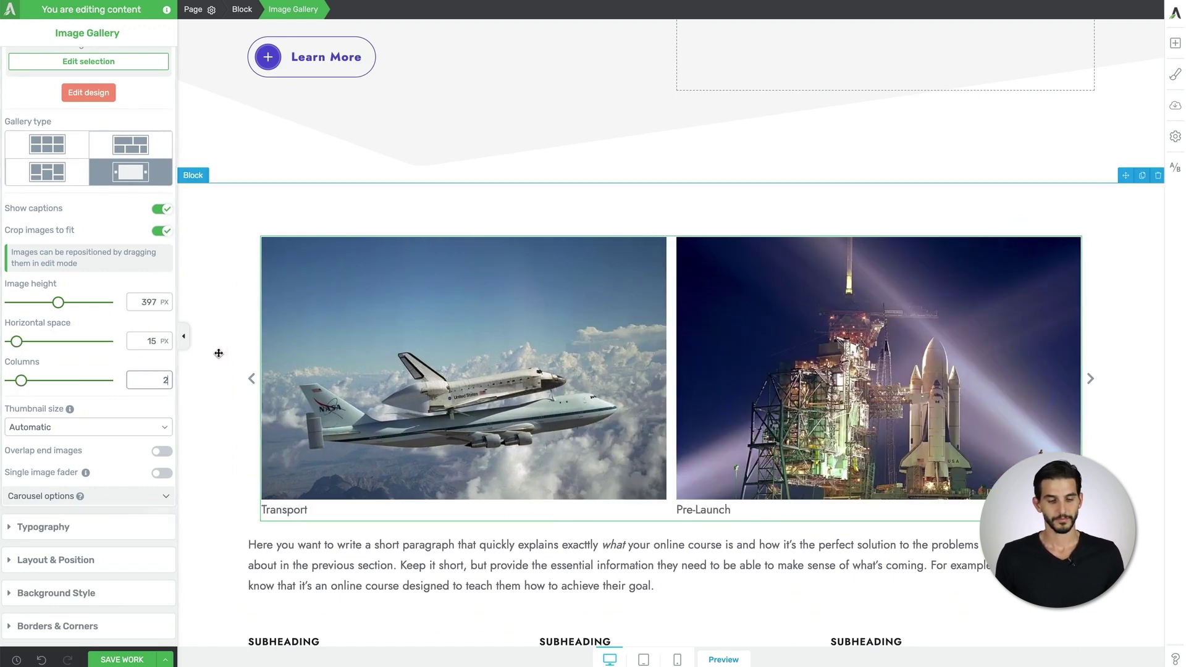
{"action": "scroll", "coordinate": [130, 388], "scroll_direction": "down", "scroll_amount": 2}
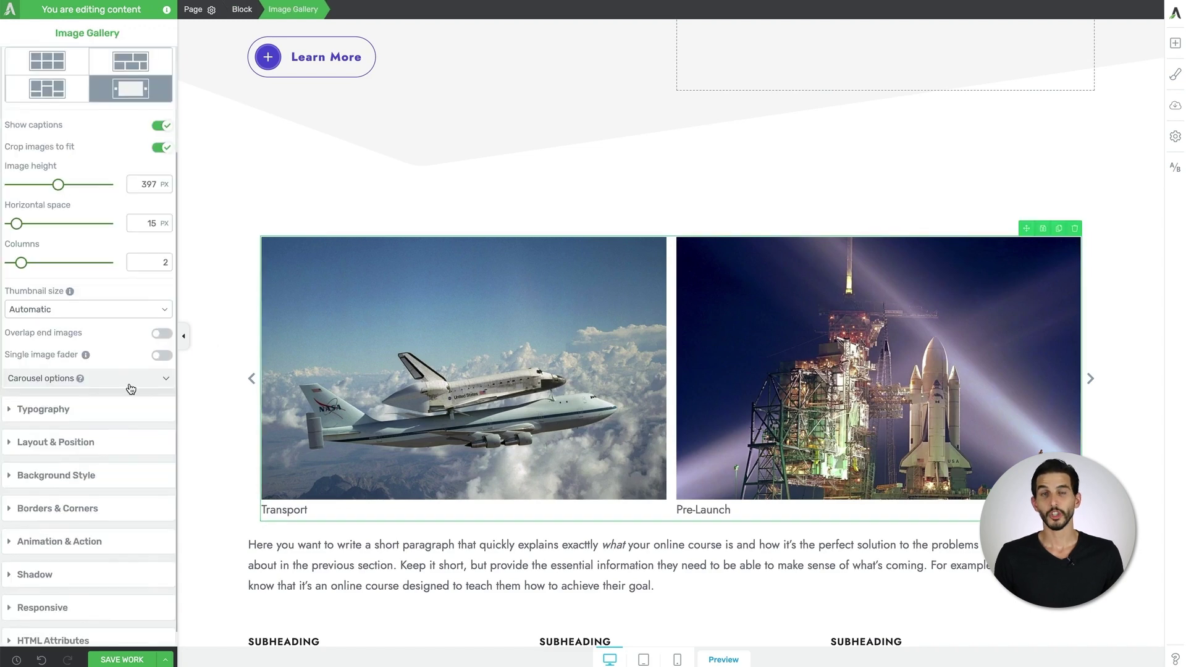
Step: Keep the carousel arrows shown and enable navigation dots plus 3000 ms autoplay
{"action": "left_click", "coordinate": [134, 385]}
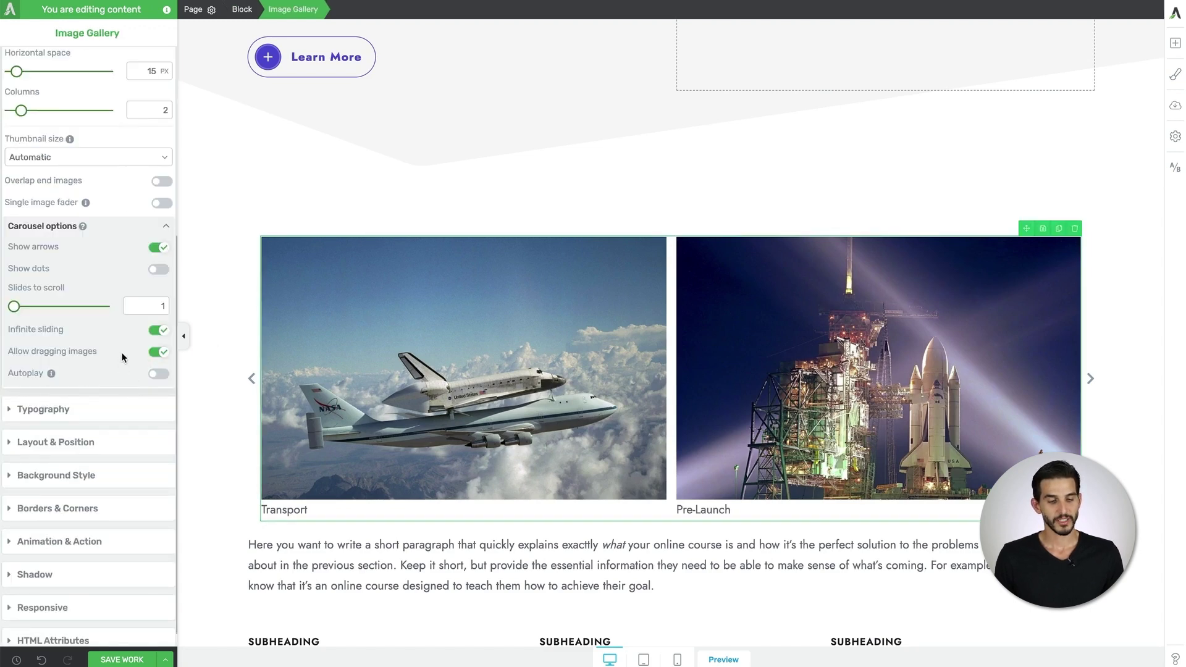
{"action": "left_click", "coordinate": [160, 248]}
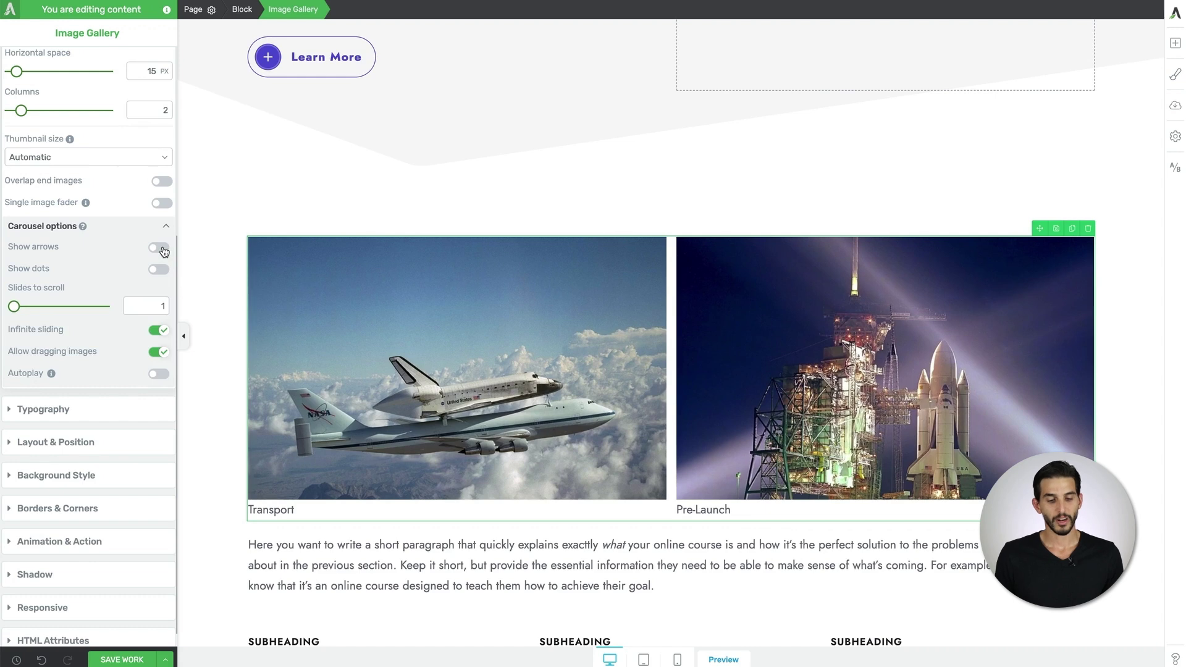
{"action": "left_click", "coordinate": [162, 248]}
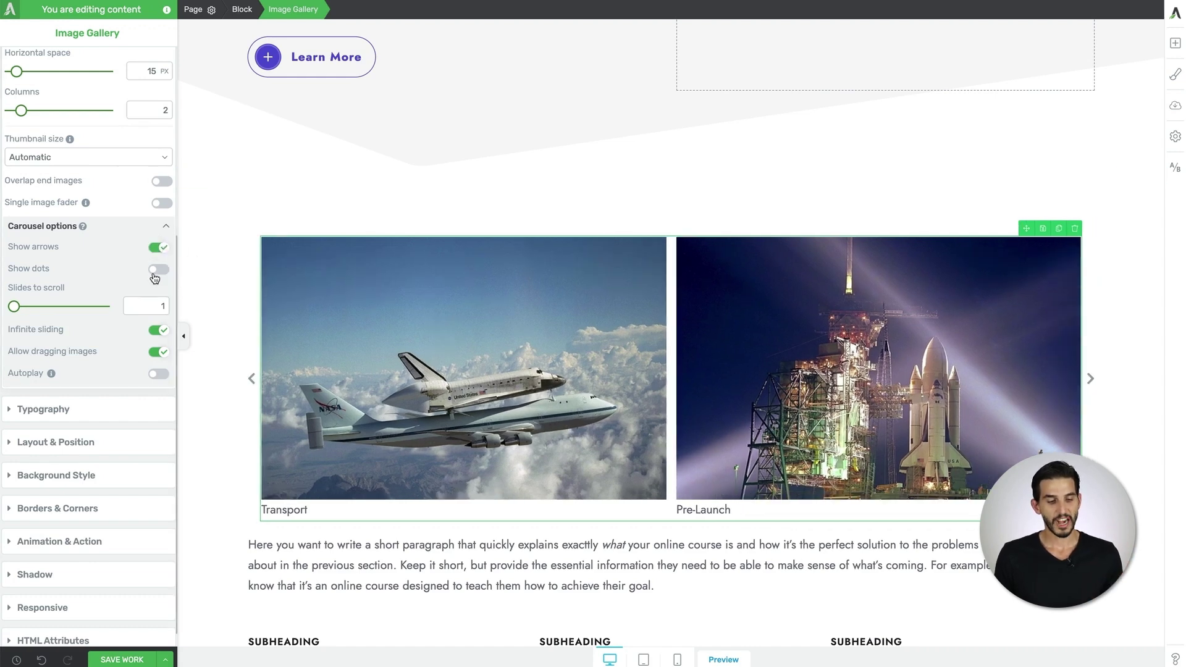
{"action": "left_click", "coordinate": [154, 274]}
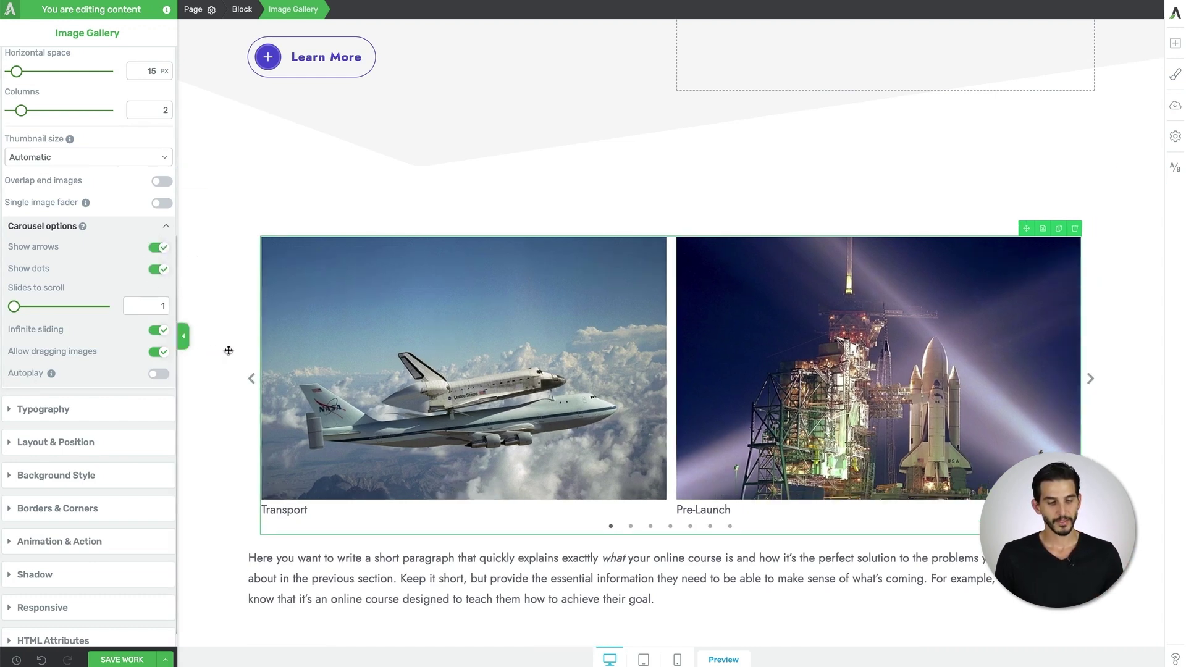
{"action": "left_click", "coordinate": [158, 375]}
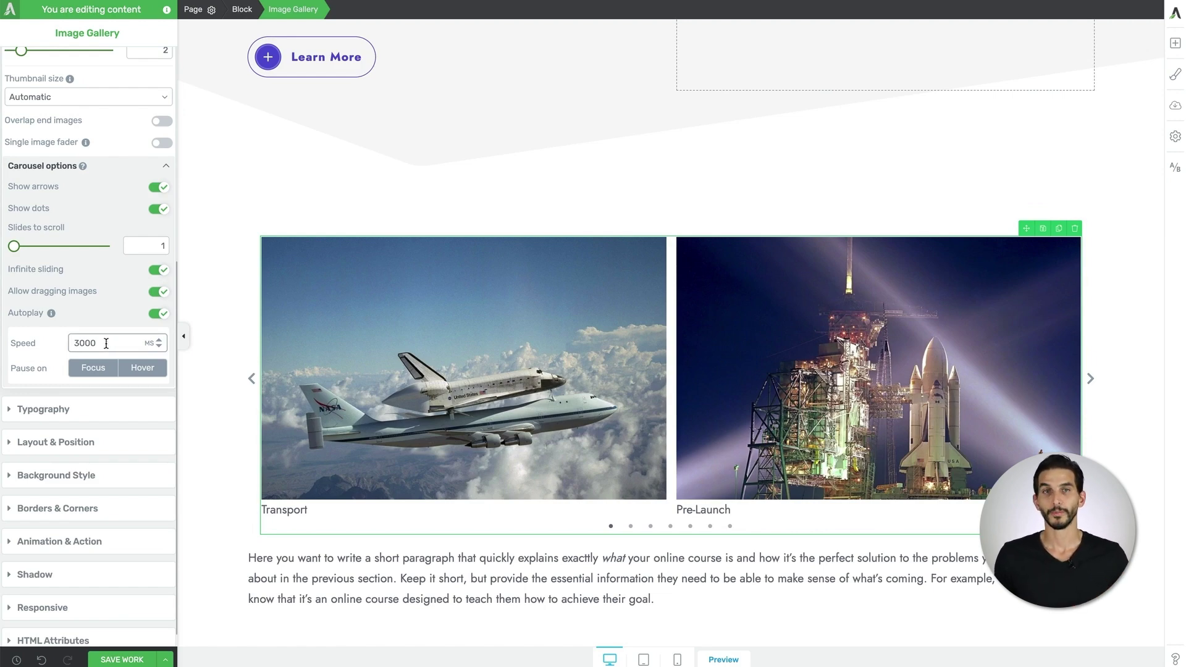
{"action": "scroll", "coordinate": [251, 290], "scroll_direction": "down", "scroll_amount": 2}
{"action": "left_click", "coordinate": [251, 291]}
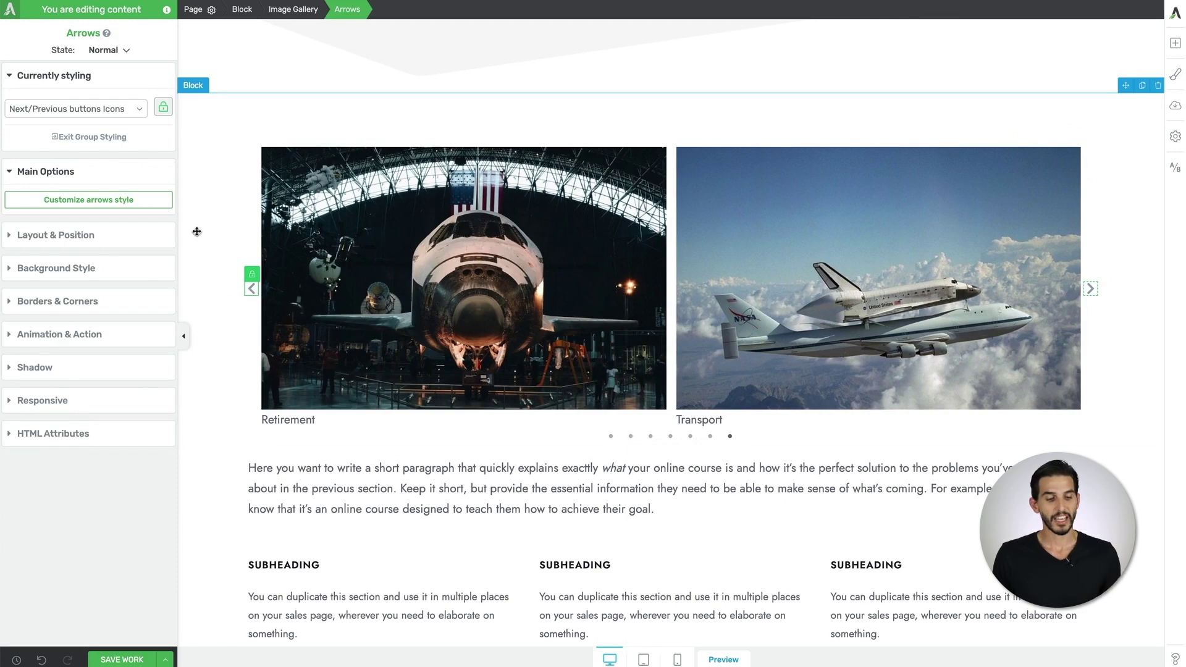
Step: Replace the carousel arrows with the double-left-arrow icon
{"action": "left_click", "coordinate": [96, 199]}
{"action": "left_click", "coordinate": [110, 223]}
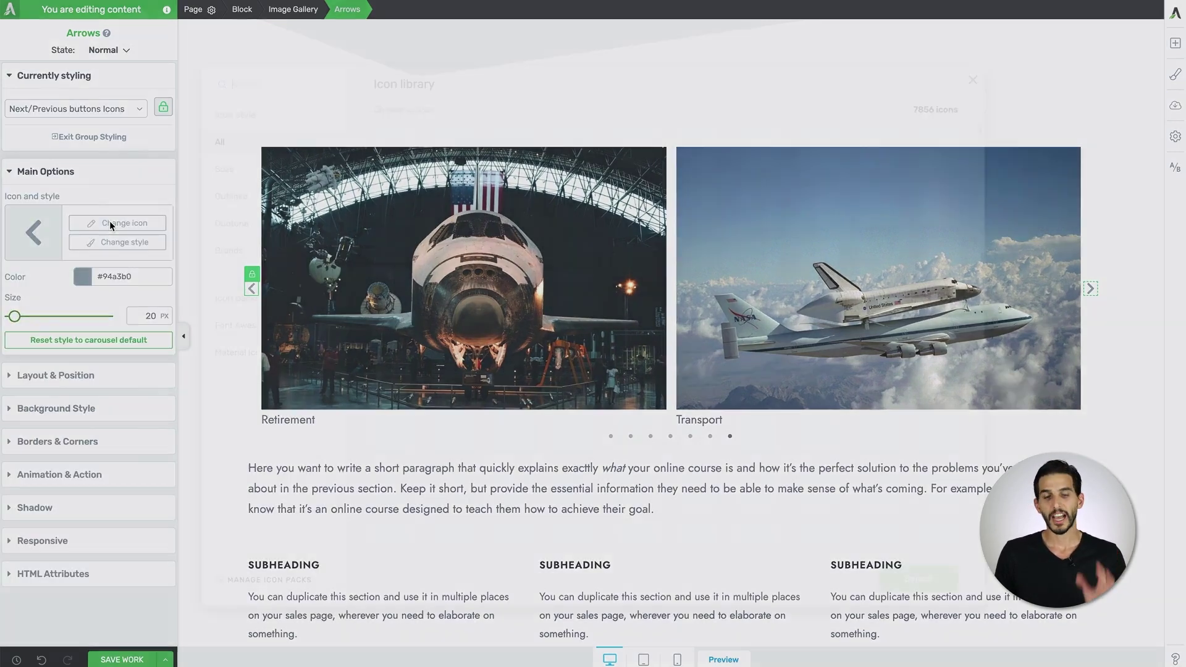
{"action": "left_click", "coordinate": [452, 440]}
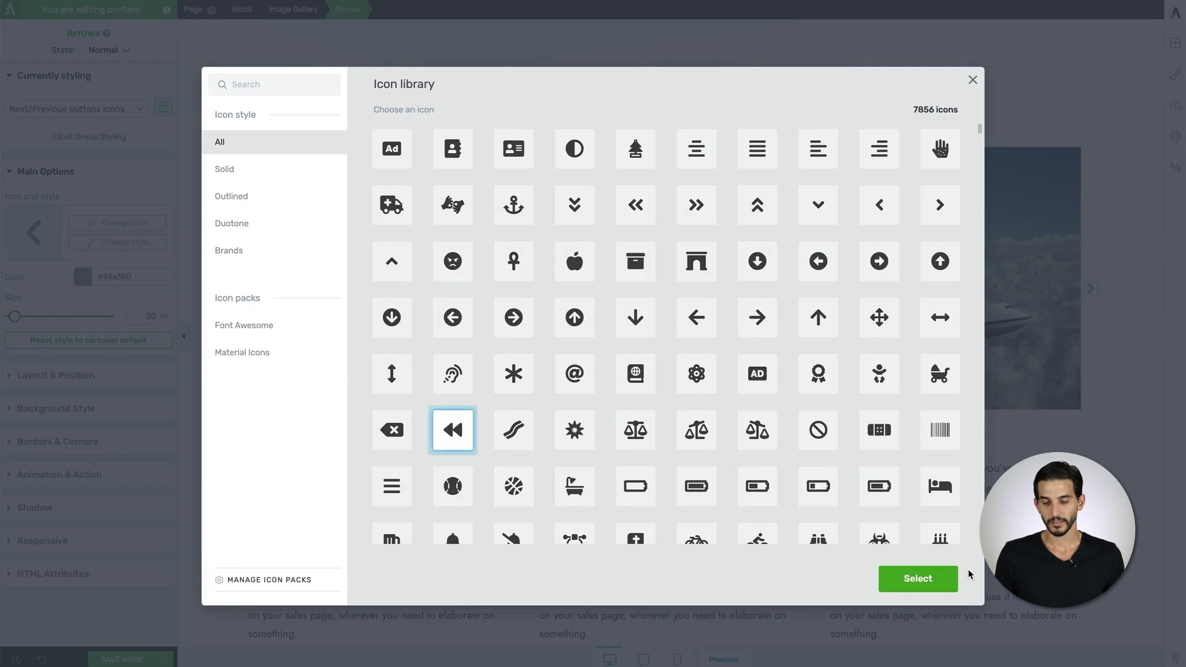
{"action": "left_click", "coordinate": [943, 581]}
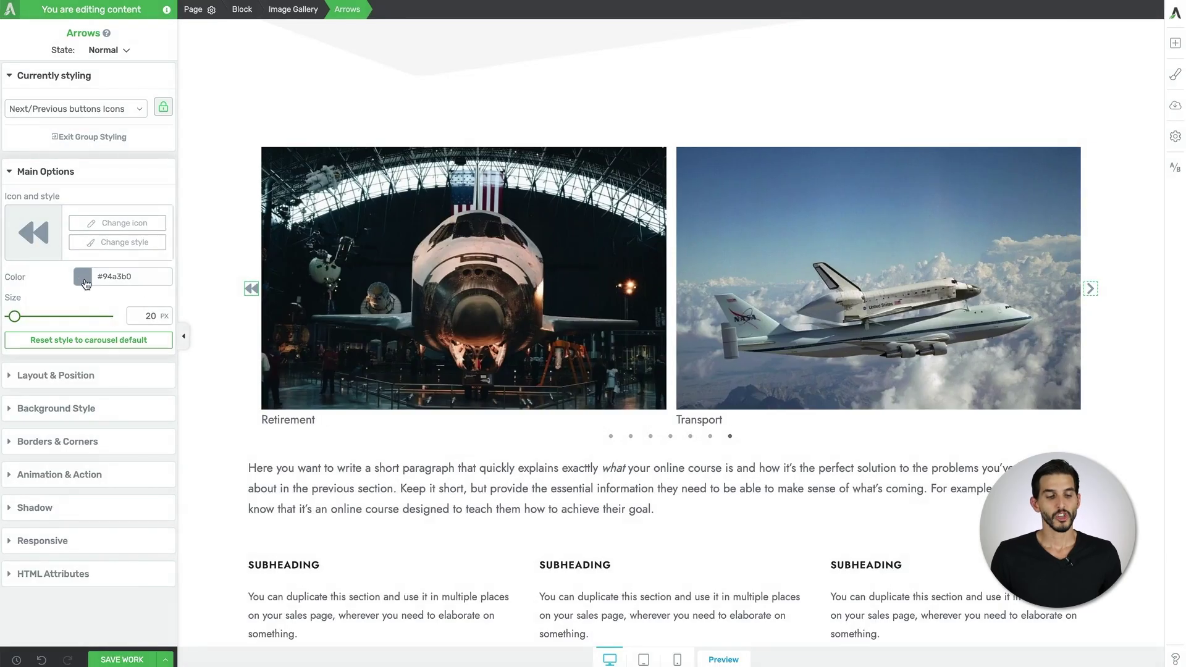
Step: Colour the carousel arrows purple #5551d3 and size them to 24 px
{"action": "left_click", "coordinate": [83, 278]}
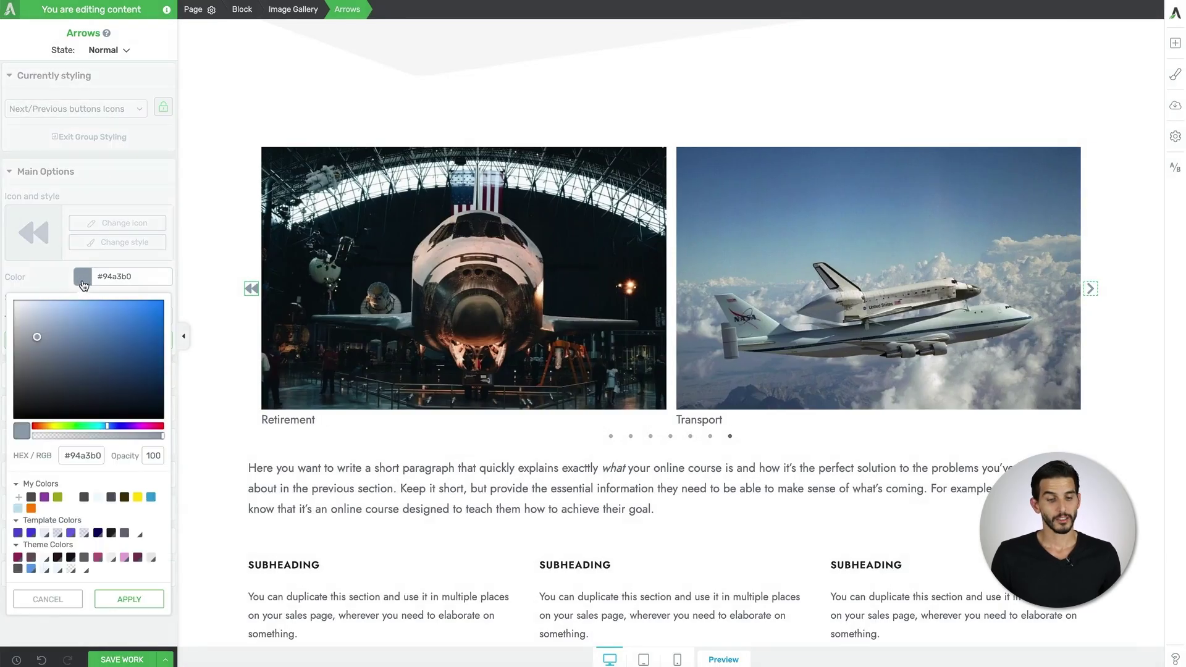
{"action": "left_click", "coordinate": [18, 534]}
{"action": "left_click", "coordinate": [129, 631]}
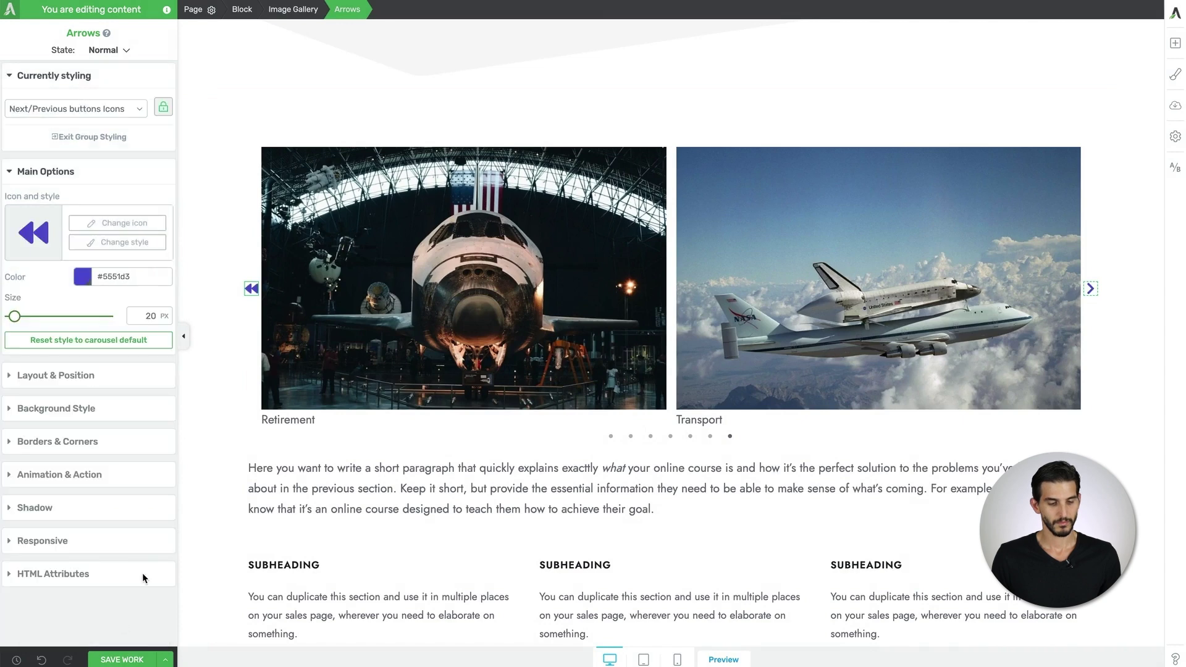
{"action": "left_click_drag", "start_coordinate": [18, 319], "coordinate": [17, 320]}
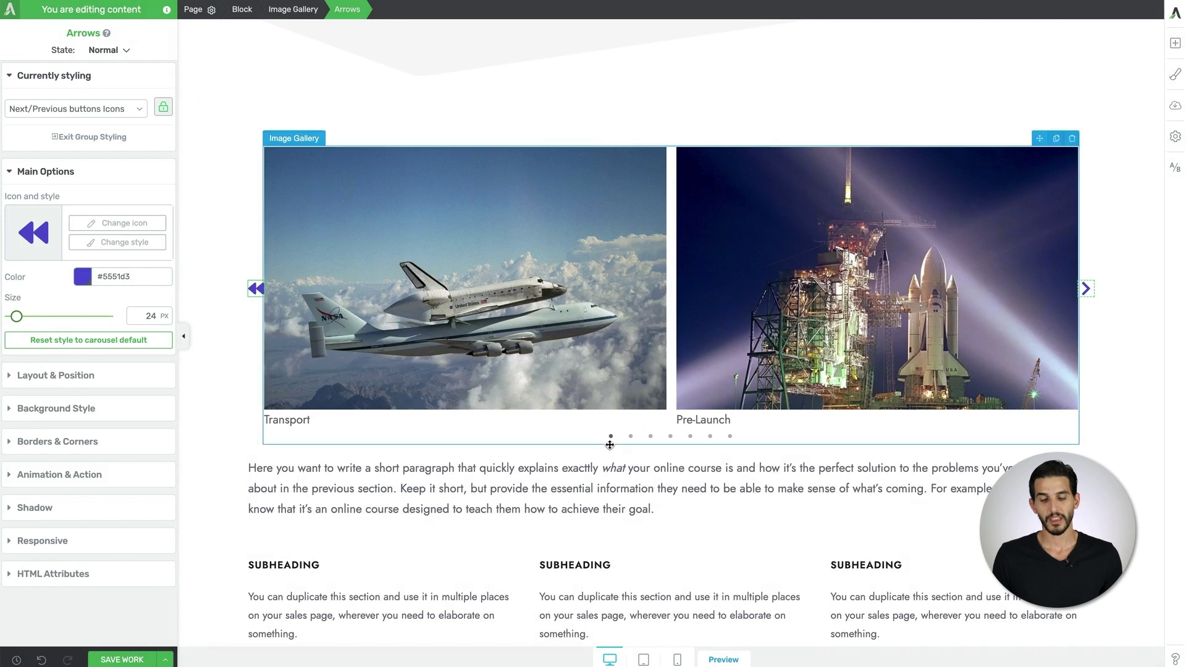
{"action": "left_click", "coordinate": [619, 443]}
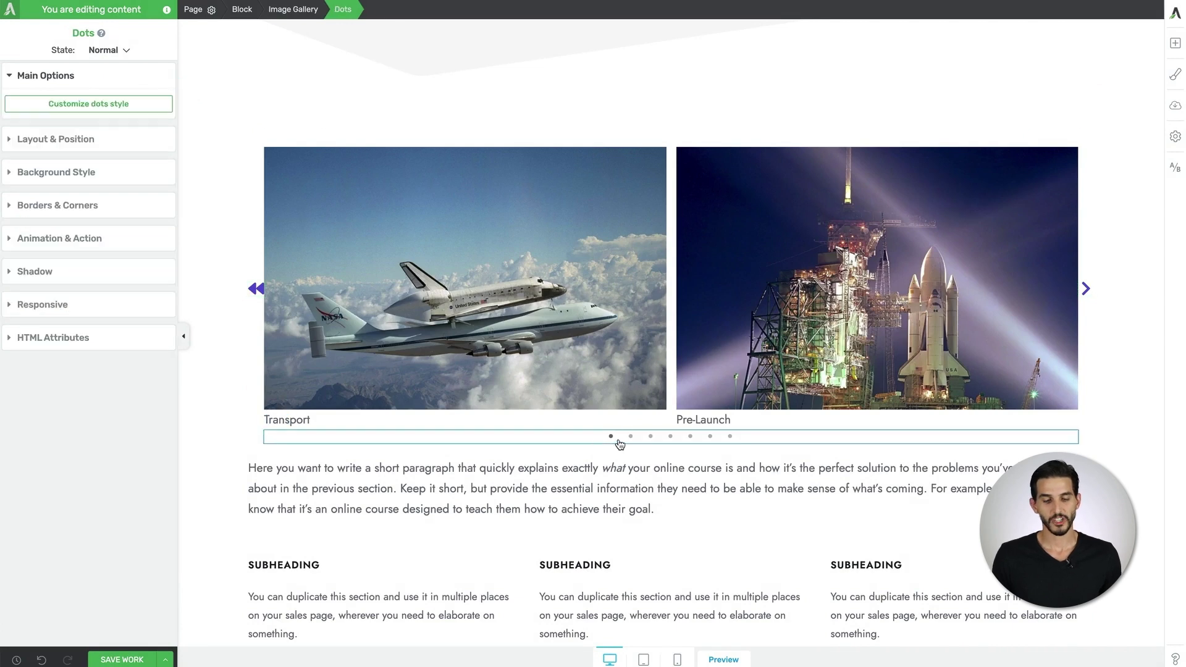
Step: Replace the carousel dots with the rocket icon found by searching 'roc'
{"action": "left_click", "coordinate": [61, 116]}
{"action": "left_click", "coordinate": [117, 126]}
{"action": "type", "text": "r"}
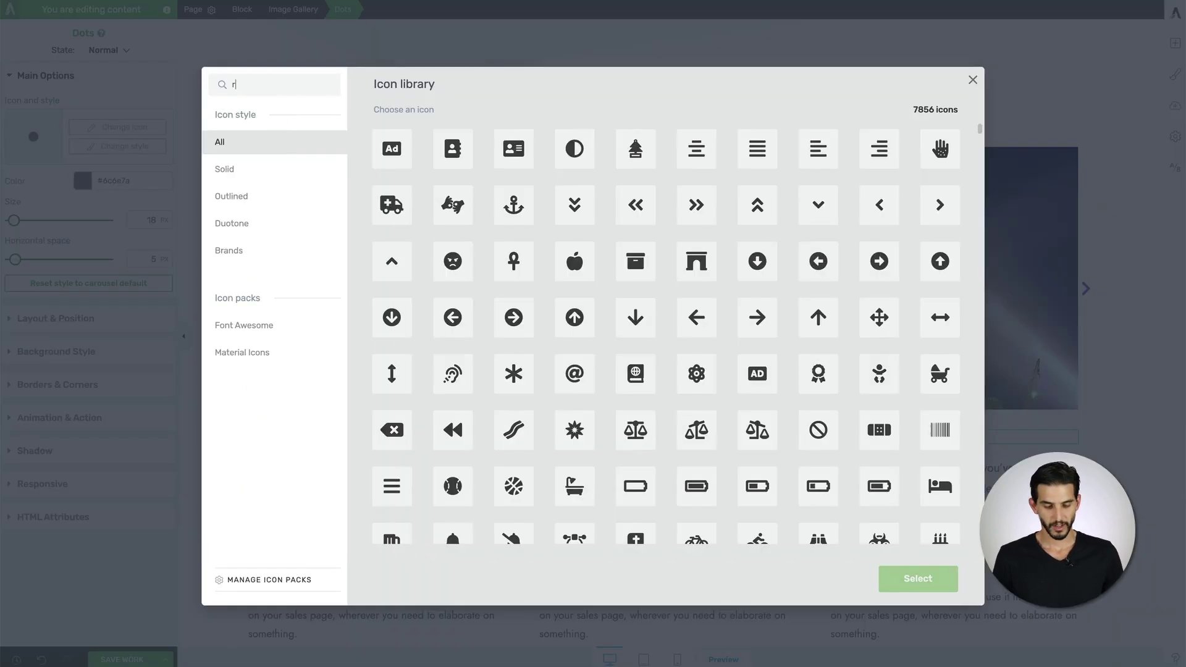
{"action": "type", "text": "oc"}
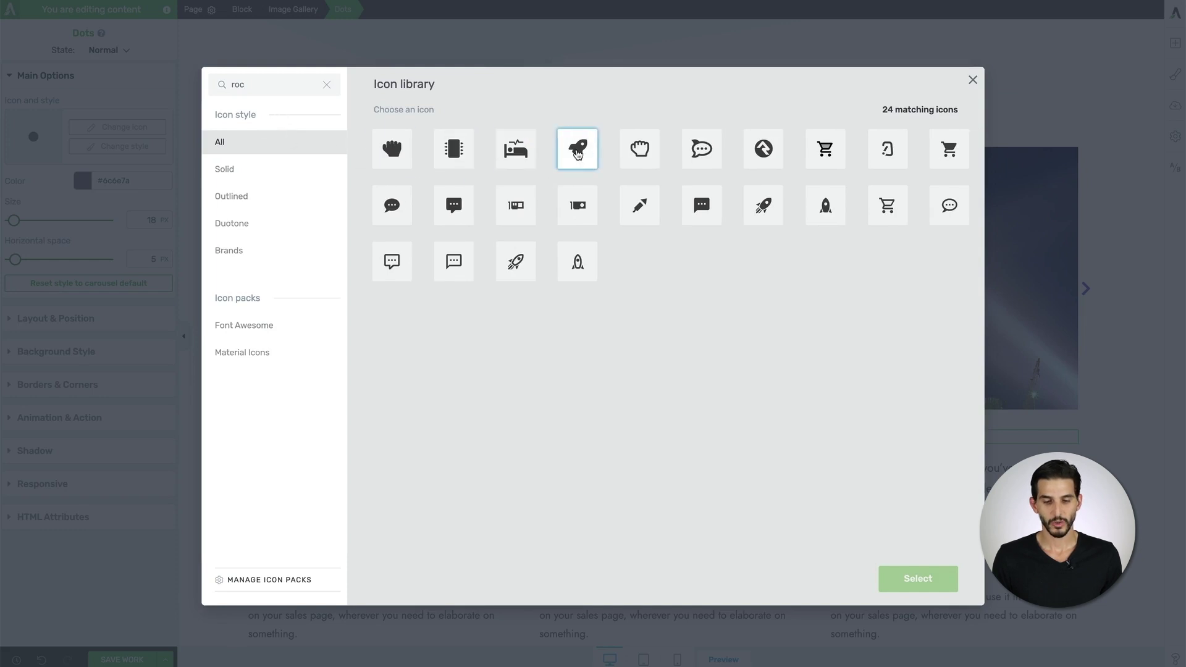
{"action": "left_click", "coordinate": [578, 153]}
{"action": "left_click", "coordinate": [924, 582]}
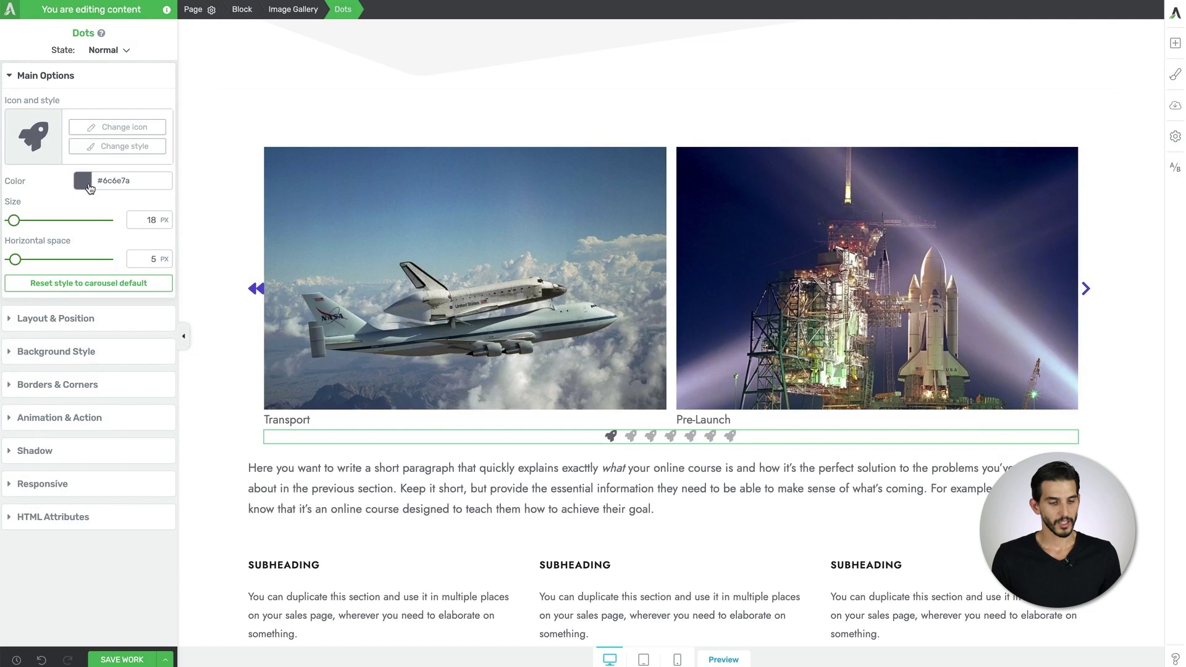
Step: Colour the rocket dots #5551d3, size them to 26 px, and space them 13 px apart
{"action": "left_click", "coordinate": [83, 181]}
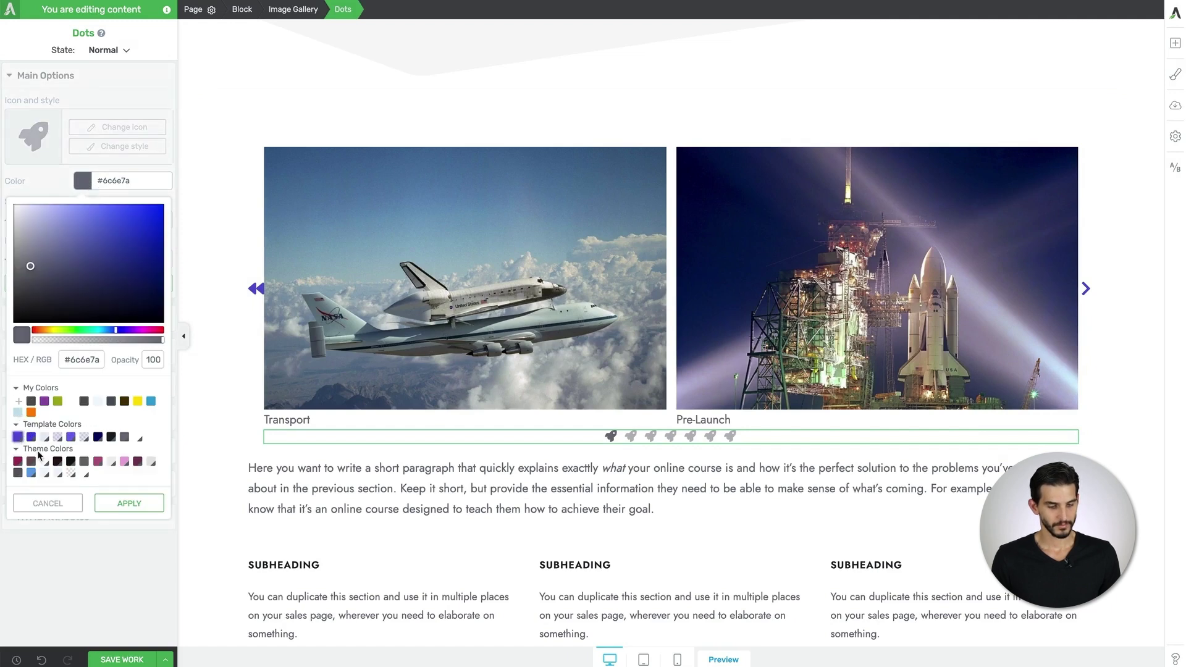
{"action": "left_click", "coordinate": [18, 436]}
{"action": "left_click", "coordinate": [129, 534]}
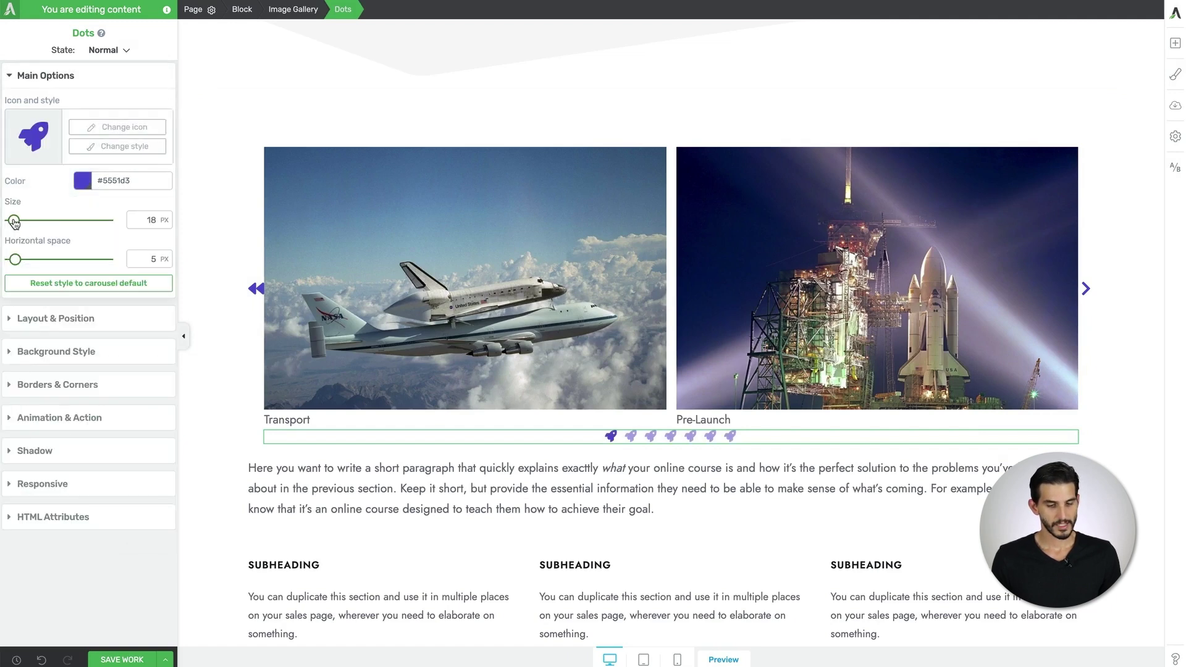
{"action": "left_click_drag", "start_coordinate": [13, 222], "coordinate": [28, 266]}
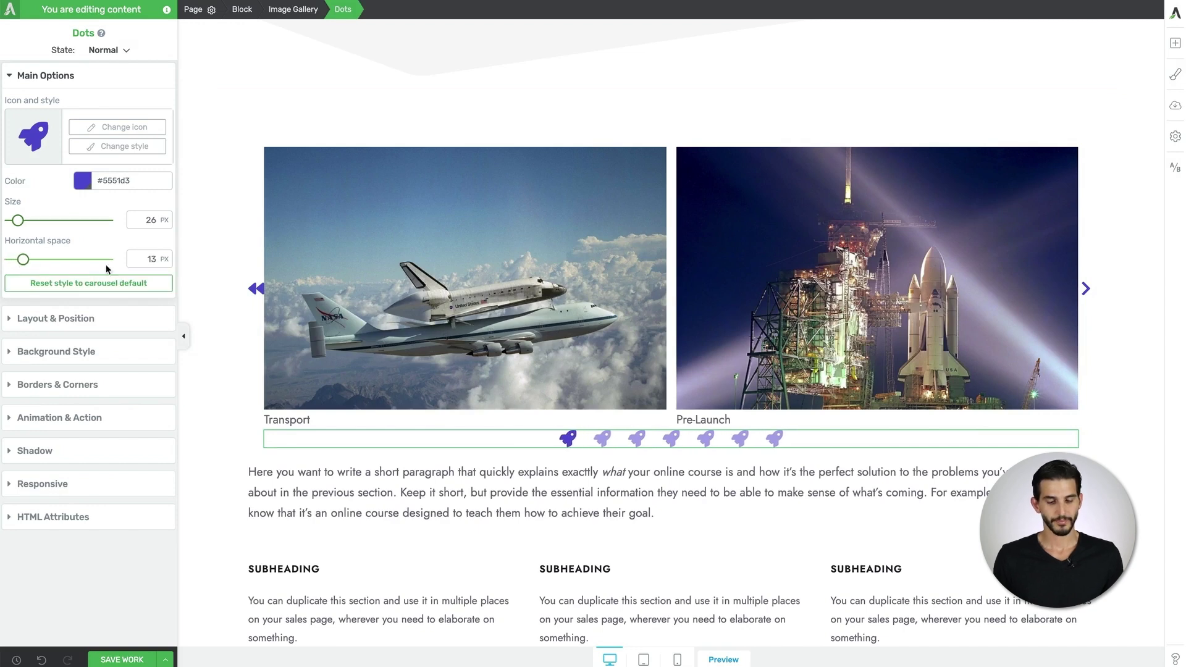
{"action": "left_click", "coordinate": [325, 222]}
Step: Link the Transport gallery image to nasa.gov, opening in a new tab
{"action": "left_click", "coordinate": [92, 141]}
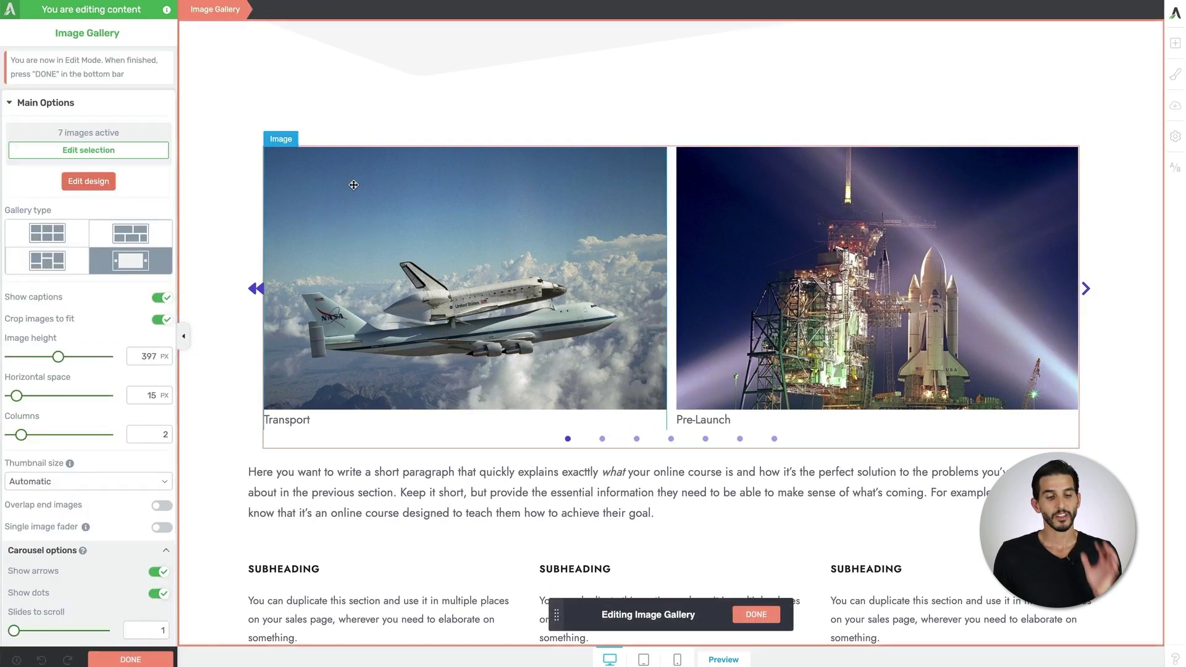
{"action": "left_click", "coordinate": [353, 185]}
{"action": "left_click", "coordinate": [347, 194]}
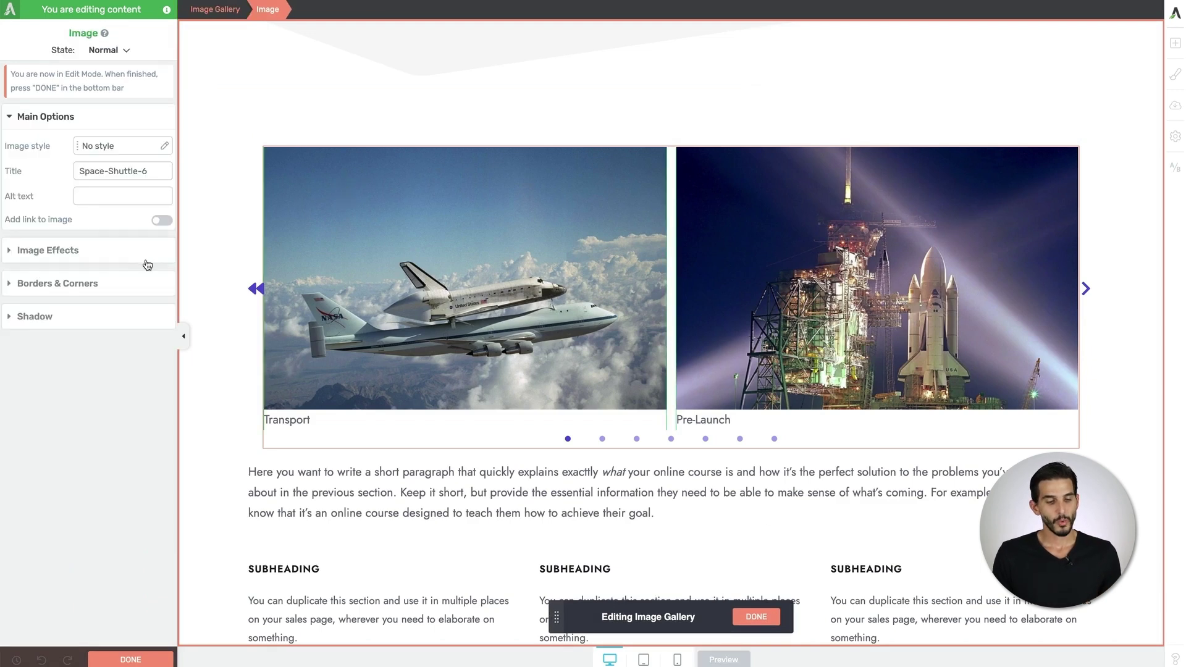
{"action": "left_click", "coordinate": [162, 221]}
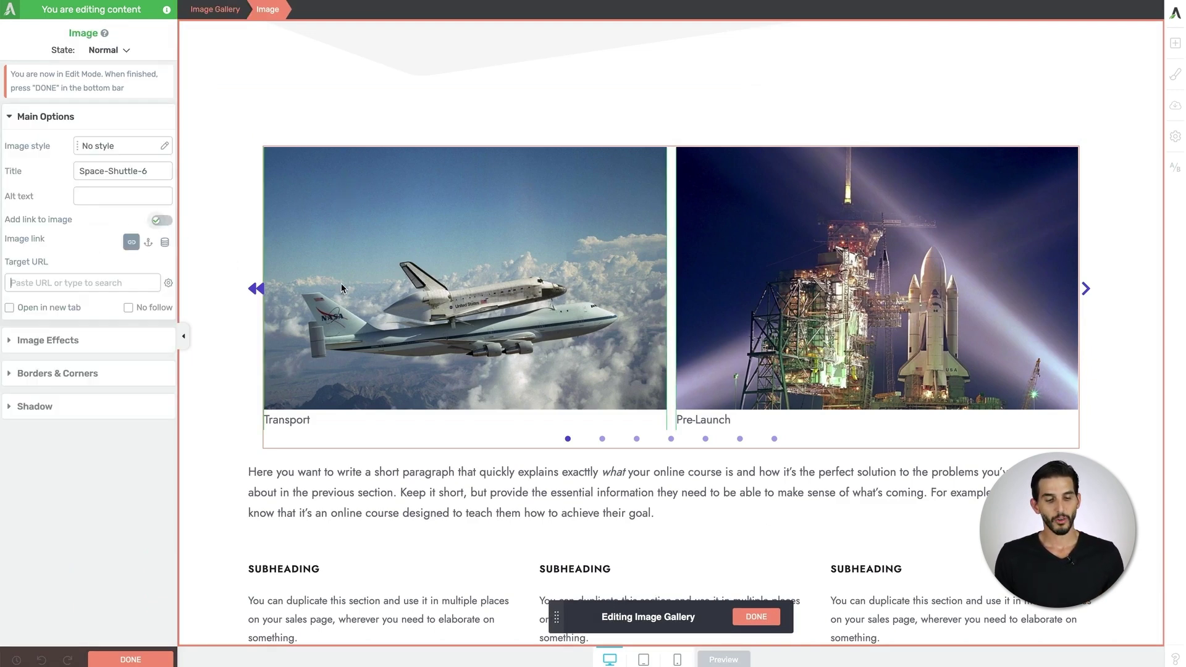
{"action": "left_click", "coordinate": [65, 285]}
{"action": "type", "text": "na"}
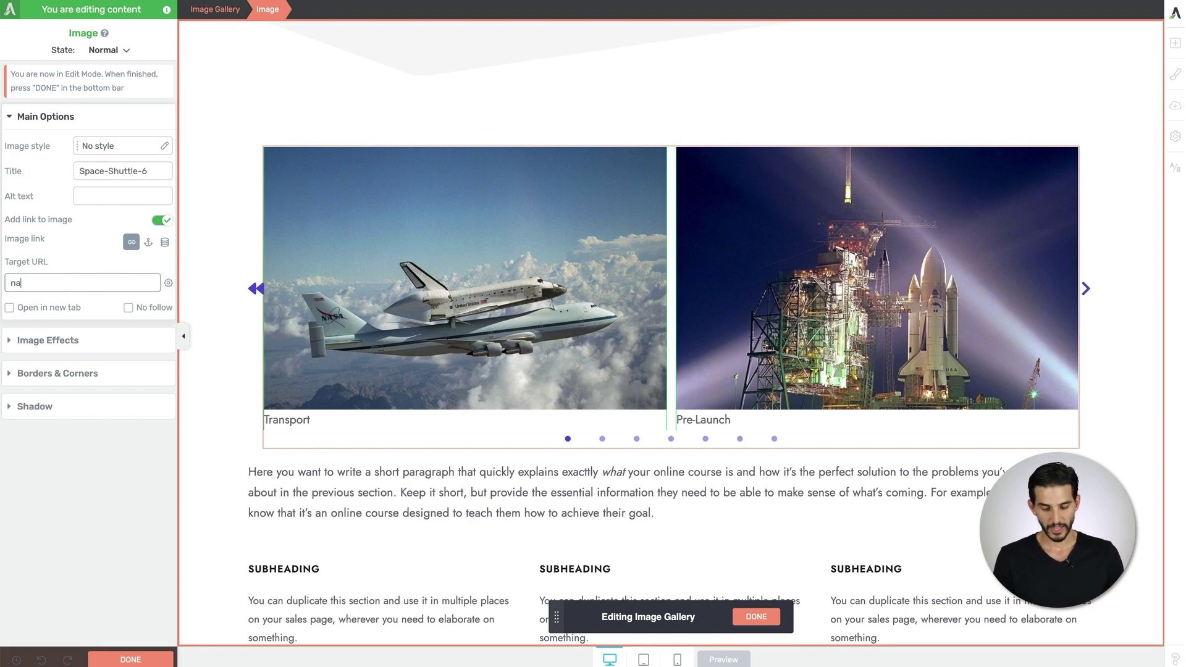
{"action": "type", "text": "sa.gov"}
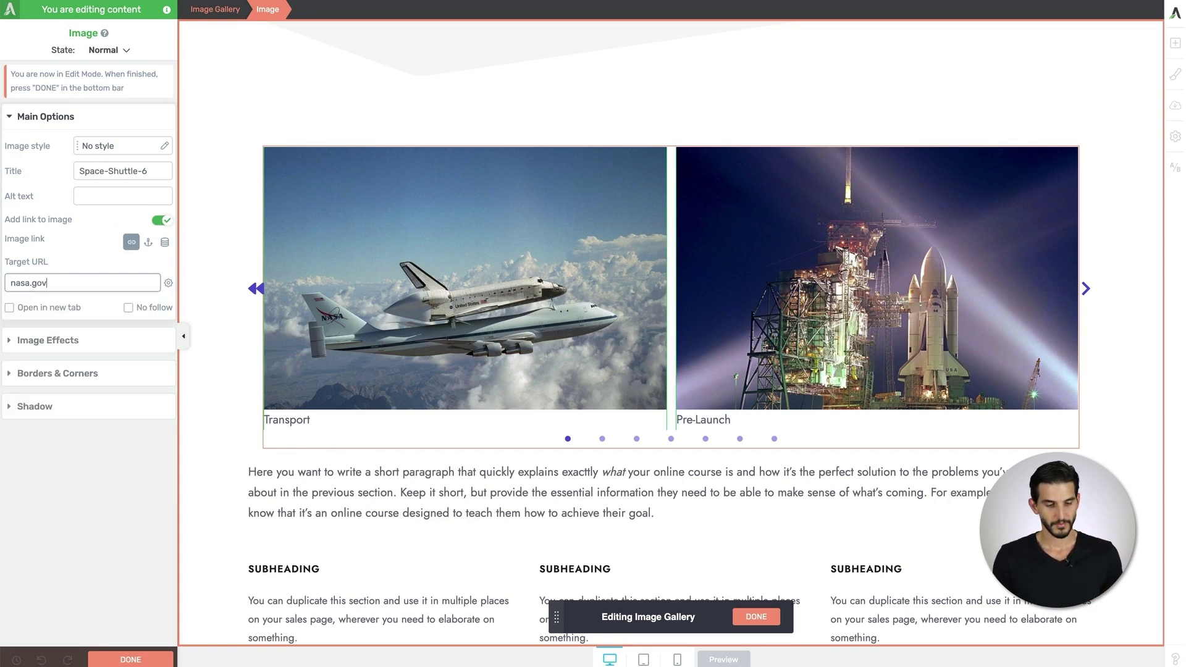
{"action": "left_click", "coordinate": [9, 308]}
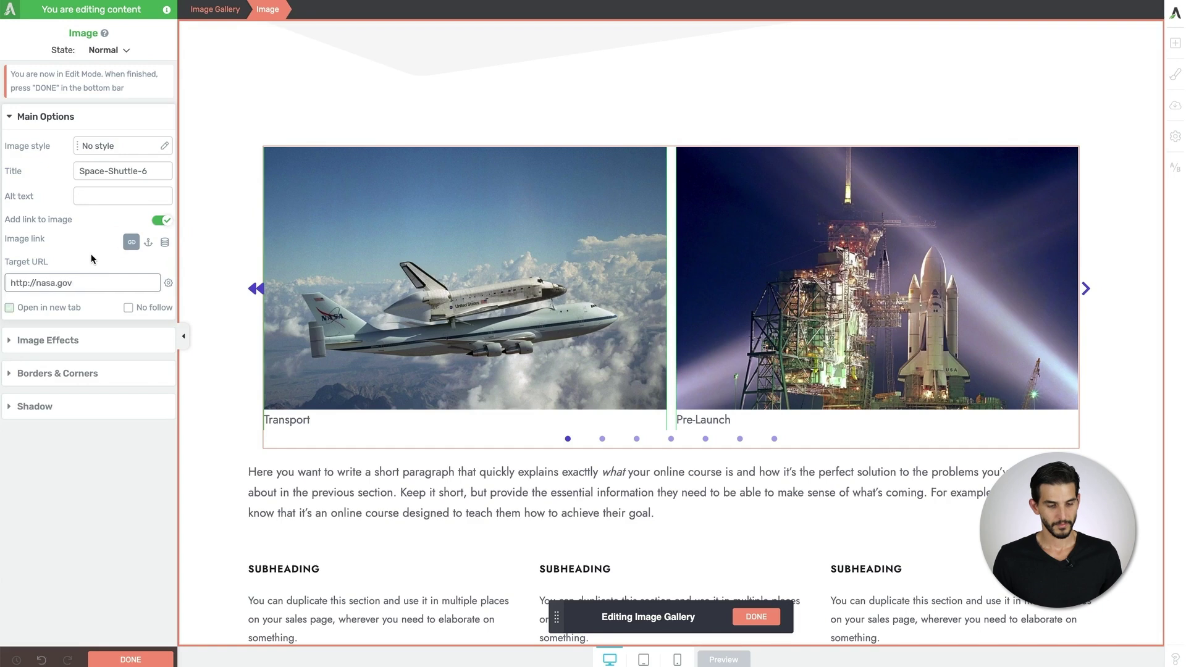
{"action": "left_click", "coordinate": [124, 341]}
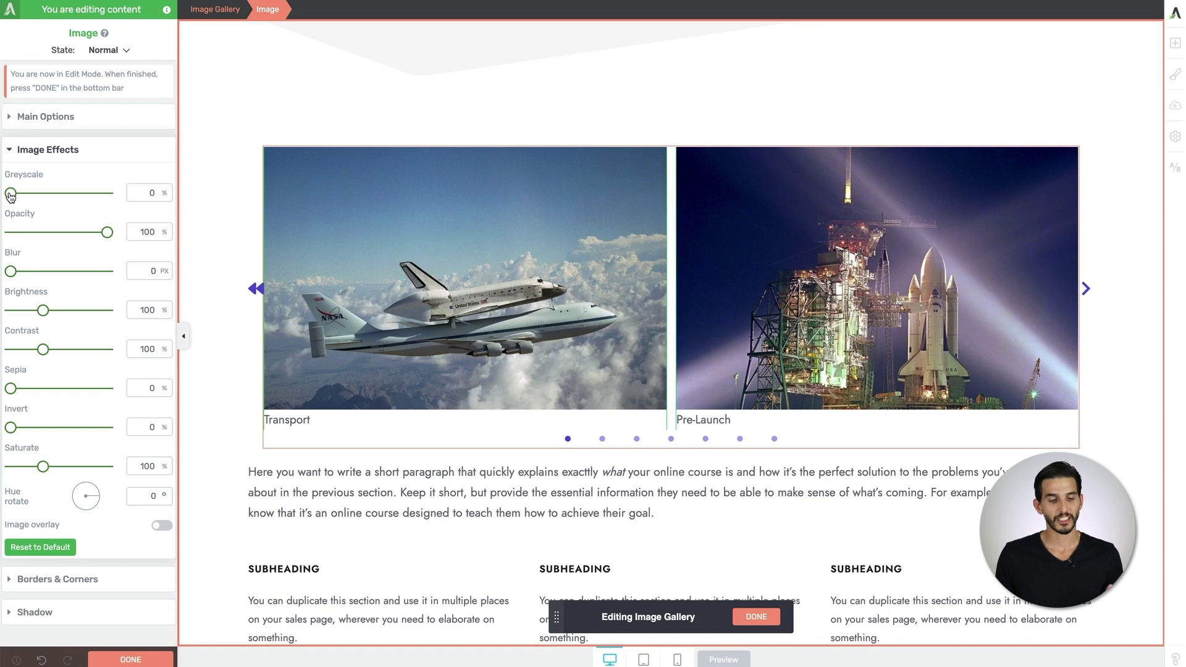
Step: Apply 100% sepia to the gallery images, with sepia set to 0 in the hover state
{"action": "mouse_move", "coordinate": [10, 197]}
{"action": "left_mouse_down"}
{"action": "mouse_move", "coordinate": [108, 194]}
{"action": "mouse_move", "coordinate": [8, 194]}
{"action": "left_mouse_up"}
{"action": "left_click_drag", "start_coordinate": [9, 389], "coordinate": [146, 391]}
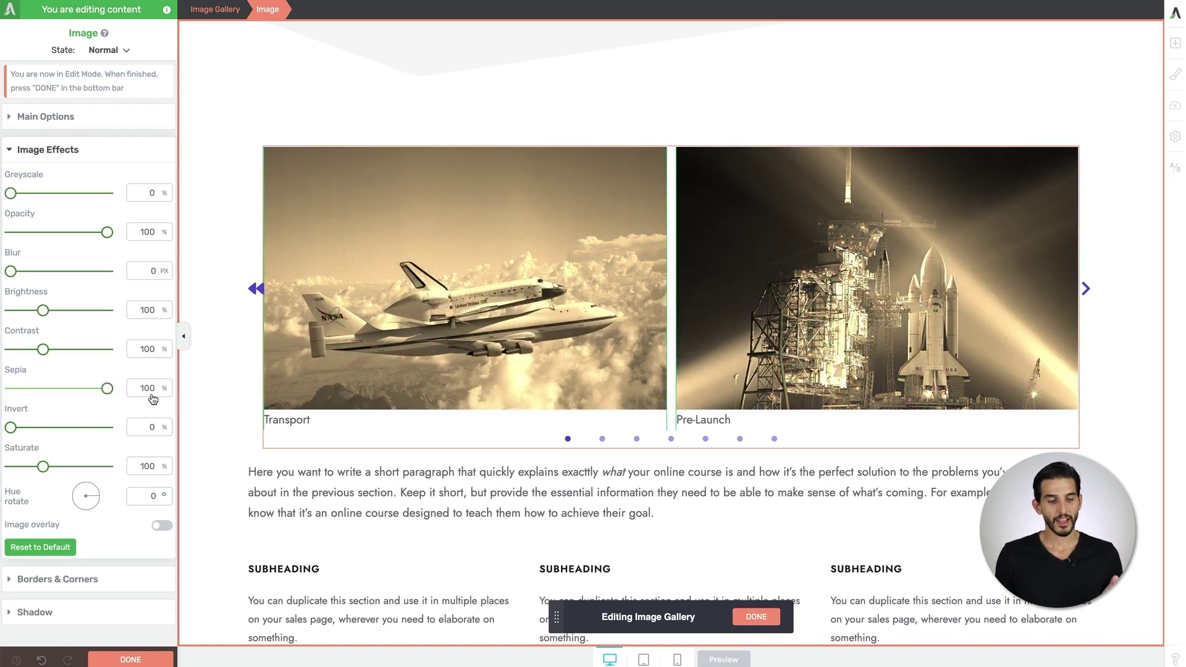
{"action": "left_click", "coordinate": [109, 55]}
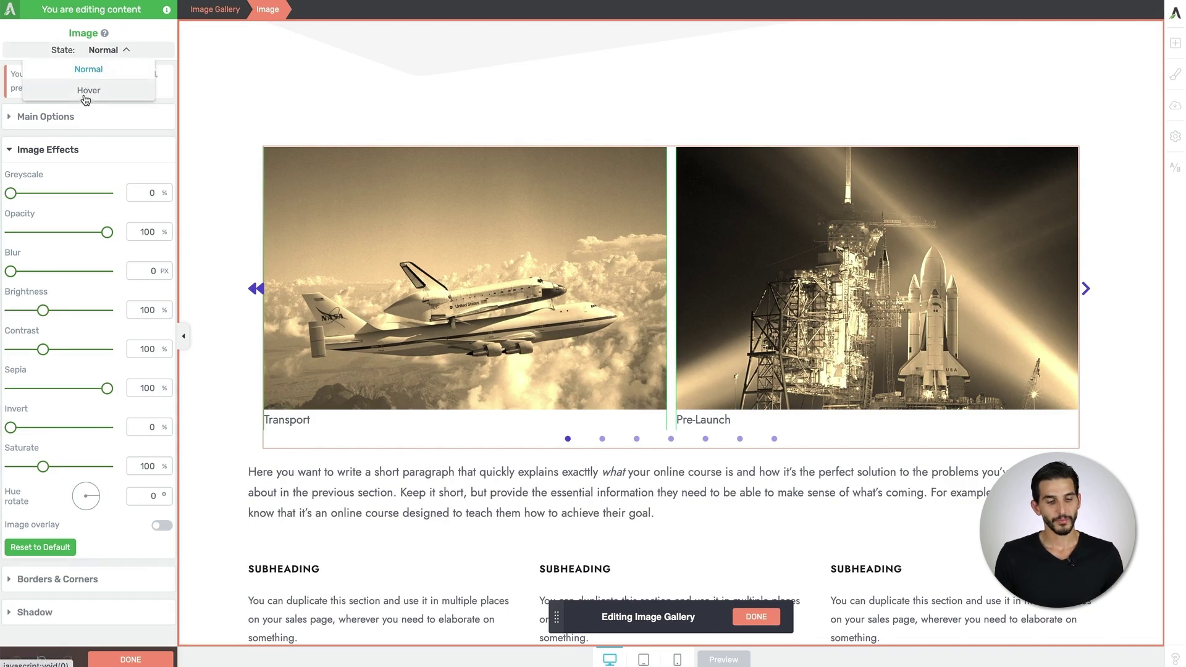
{"action": "left_click", "coordinate": [85, 97]}
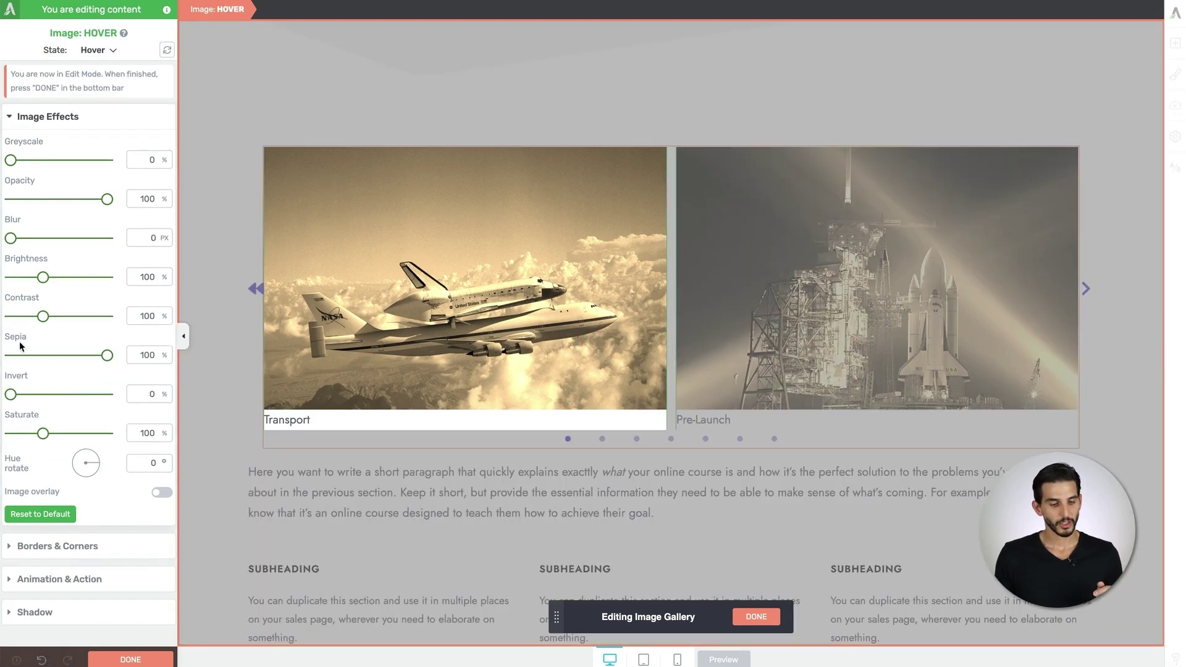
{"action": "left_click_drag", "start_coordinate": [107, 356], "coordinate": [3, 342]}
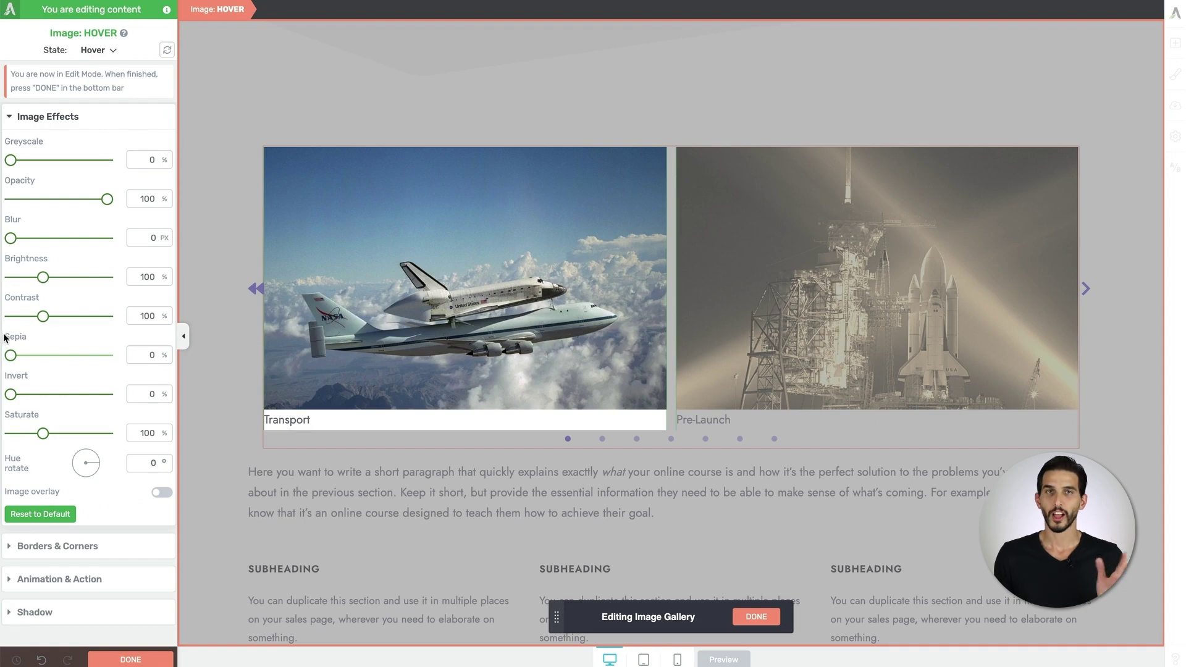
{"action": "left_click", "coordinate": [286, 409]}
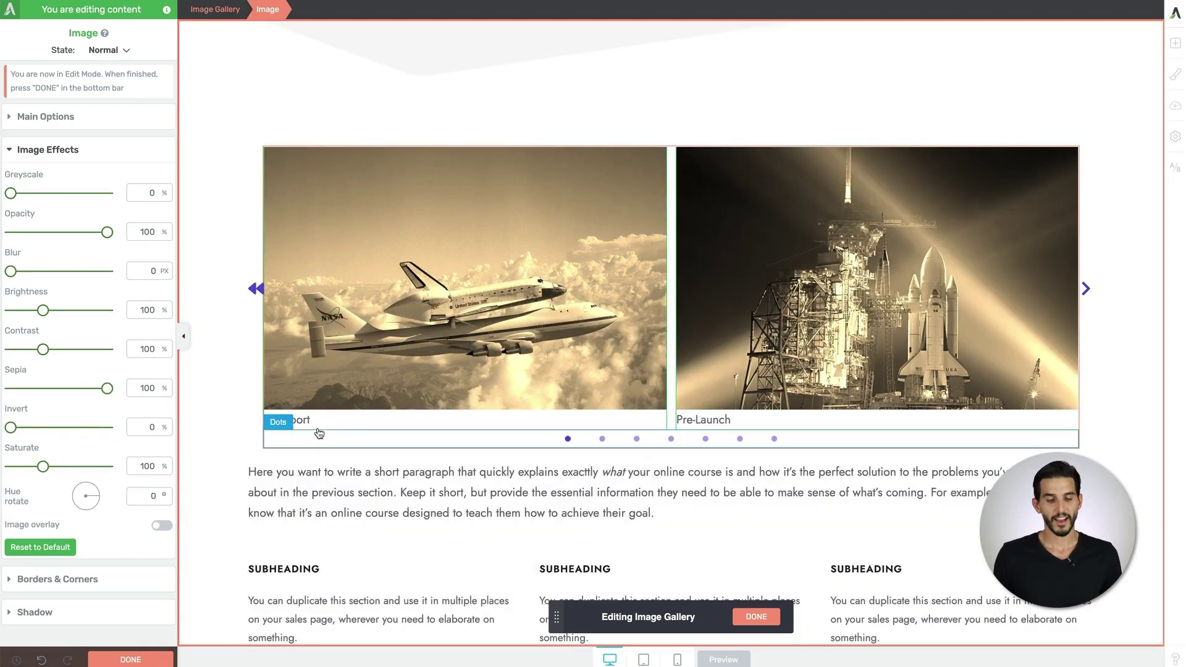
{"action": "left_click", "coordinate": [309, 421]}
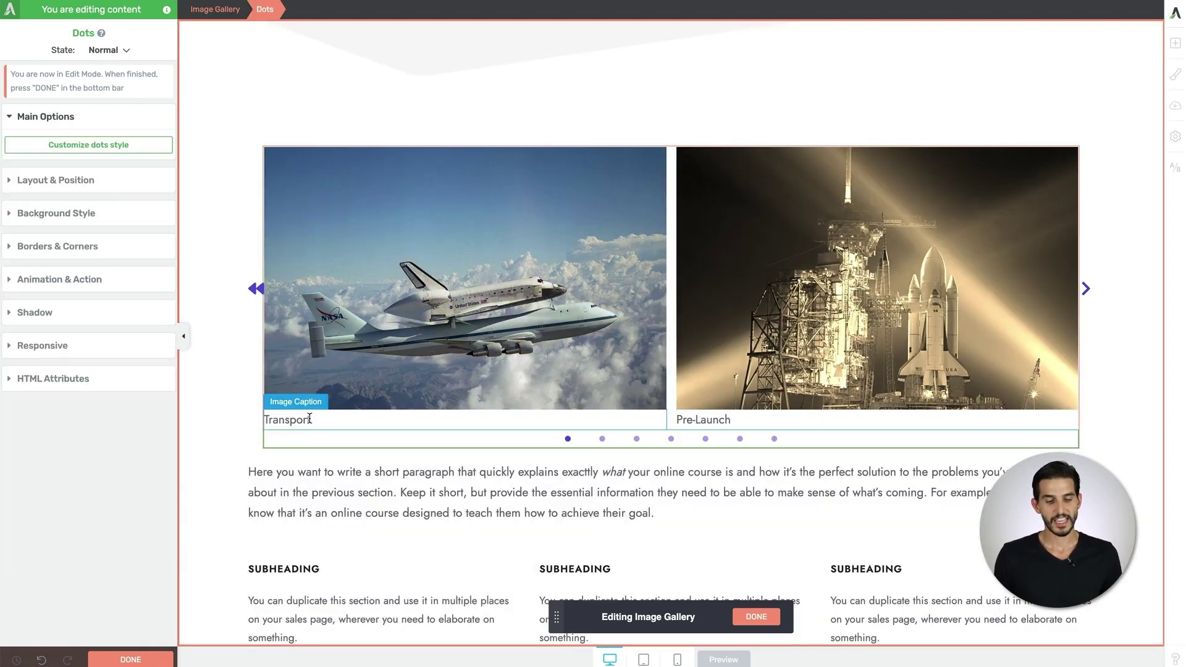
{"action": "left_click", "coordinate": [309, 420]}
Step: Centre-align the Transport caption and finish editing the gallery images
{"action": "left_click", "coordinate": [679, 31]}
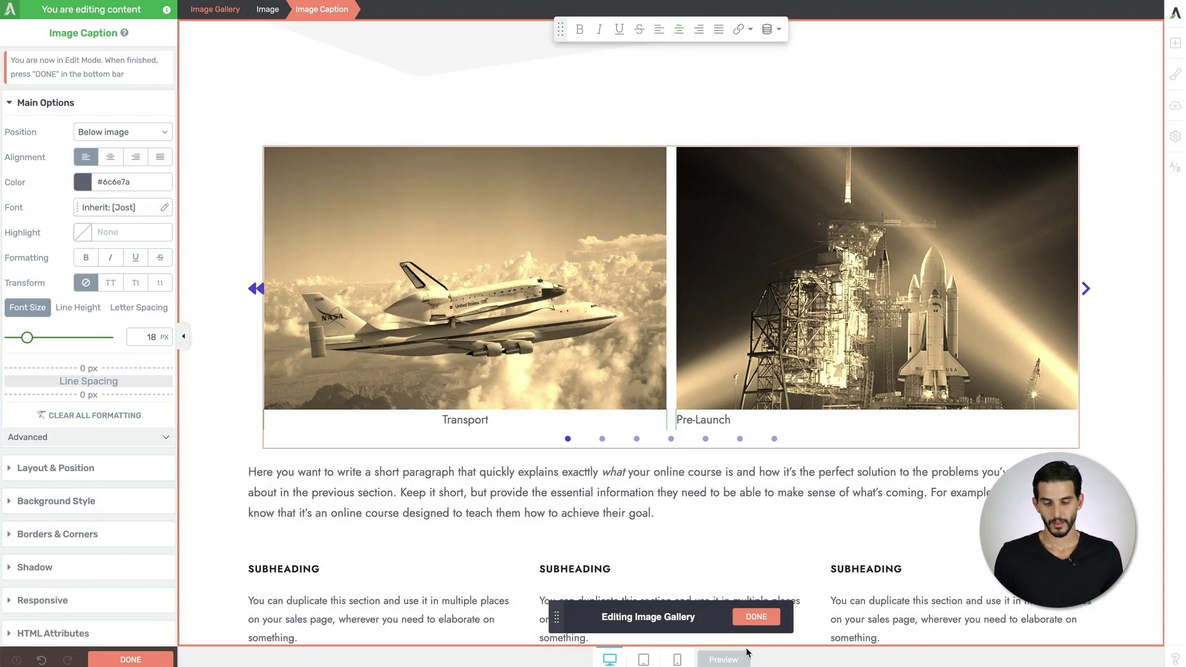
{"action": "left_click", "coordinate": [755, 617]}
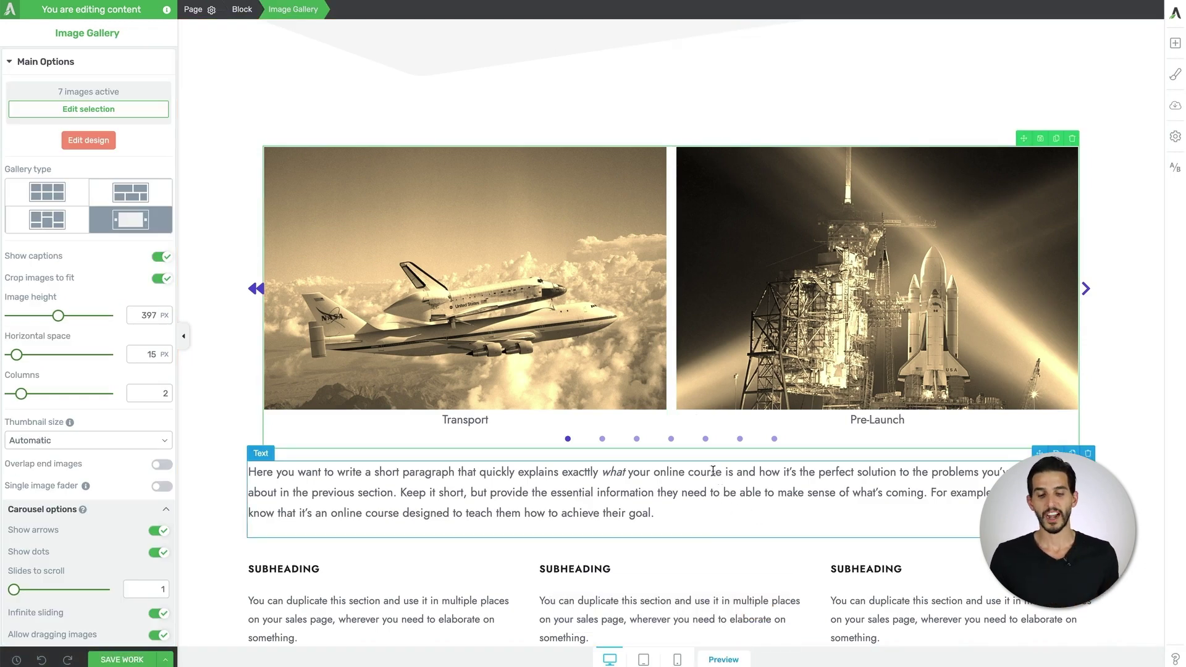
{"action": "left_click", "coordinate": [214, 367]}
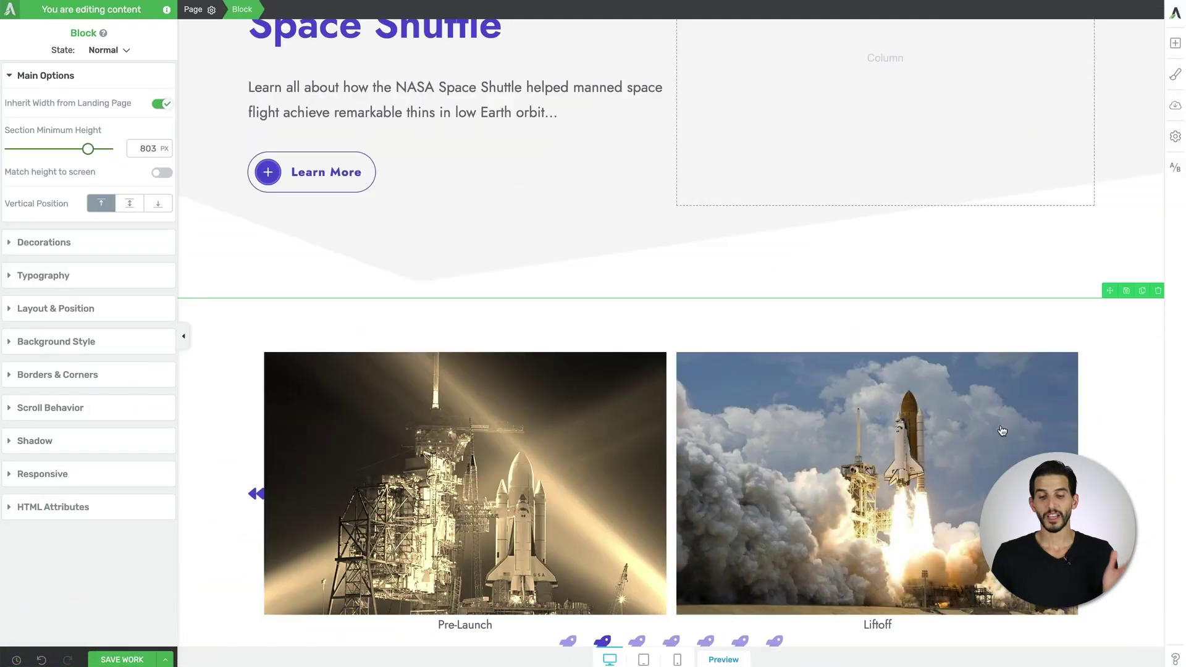
Step: Move the image gallery into the hero section's right column
{"action": "left_click", "coordinate": [948, 431]}
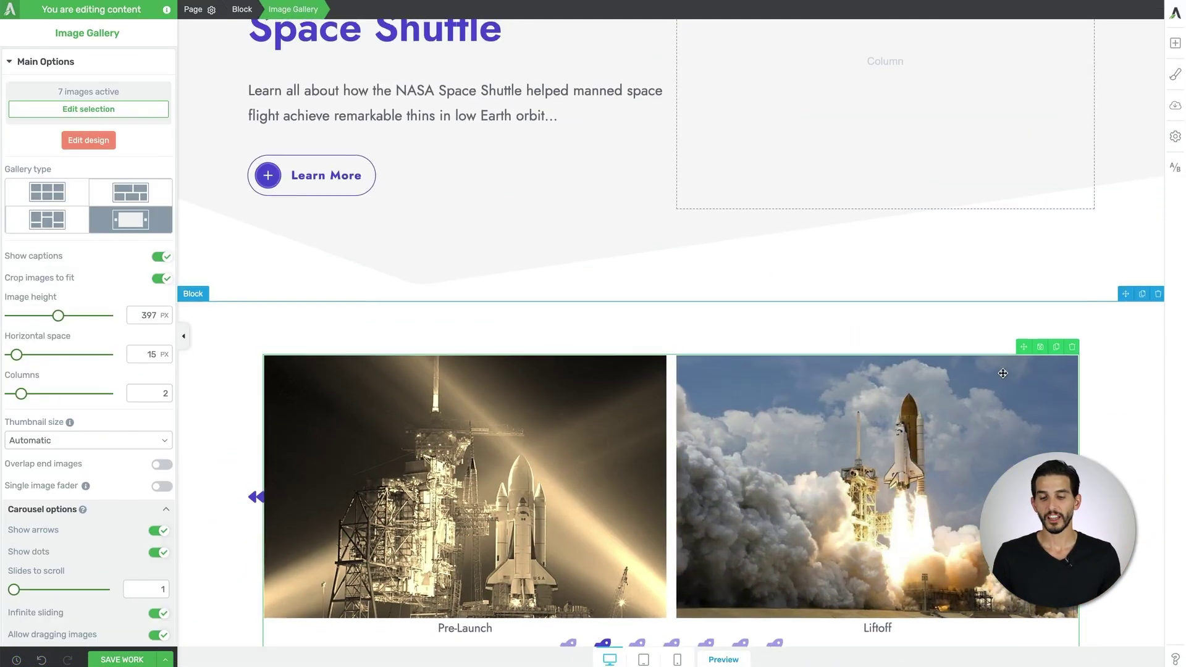
{"action": "scroll", "coordinate": [1000, 383], "scroll_direction": "up", "scroll_amount": 2}
{"action": "left_click_drag", "start_coordinate": [1024, 435], "coordinate": [877, 160]}
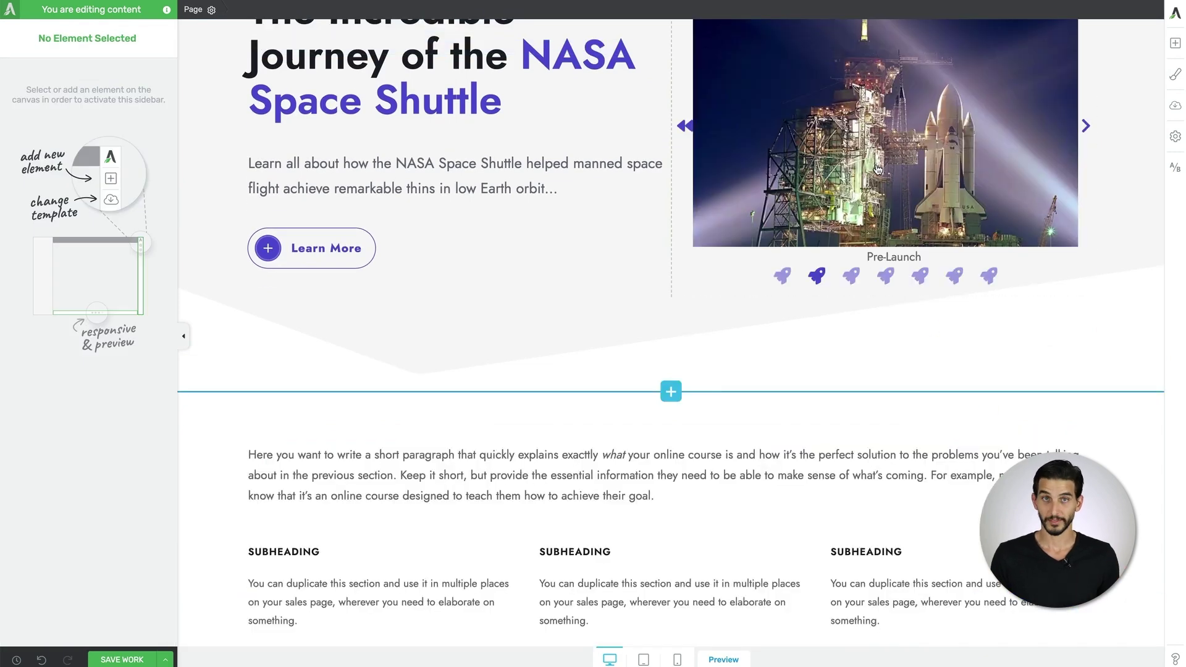
{"action": "left_click", "coordinate": [877, 169]}
Step: Preview the page at mobile size
{"action": "scroll", "coordinate": [753, 306], "scroll_direction": "up", "scroll_amount": 2}
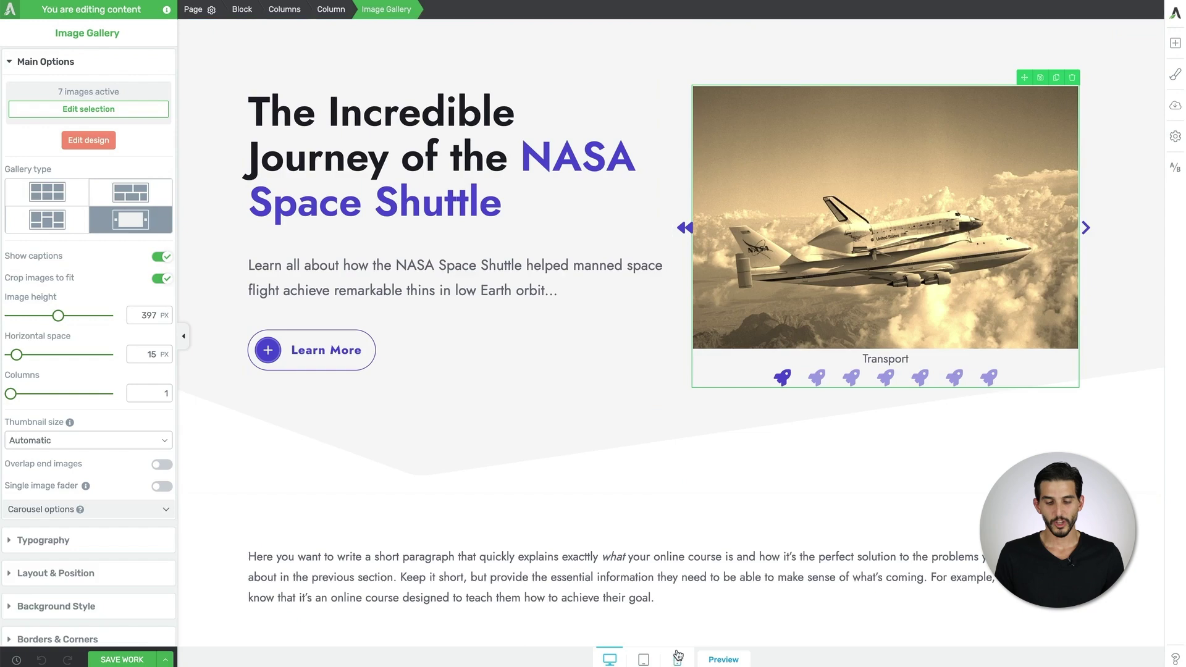
{"action": "left_click", "coordinate": [644, 660]}
{"action": "scroll", "coordinate": [670, 479], "scroll_direction": "down", "scroll_amount": 3}
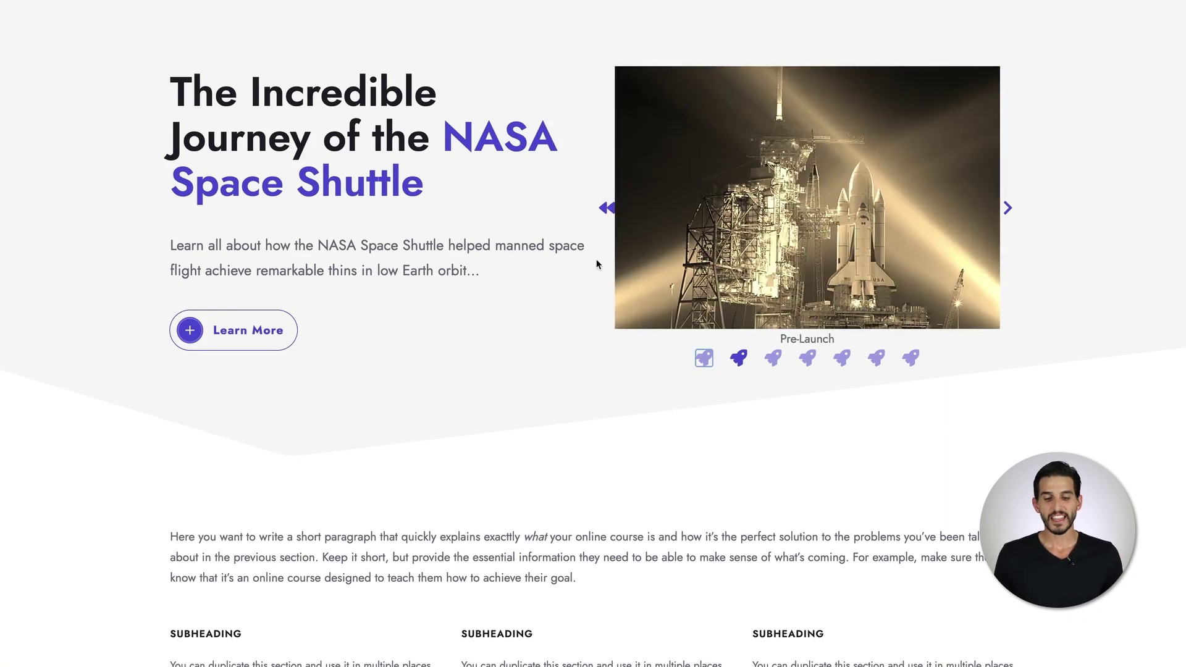
Step: Use both arrows, jump to the Transport and Ascent slides, then open nasa.gov from a photo
{"action": "left_click", "coordinate": [606, 210]}
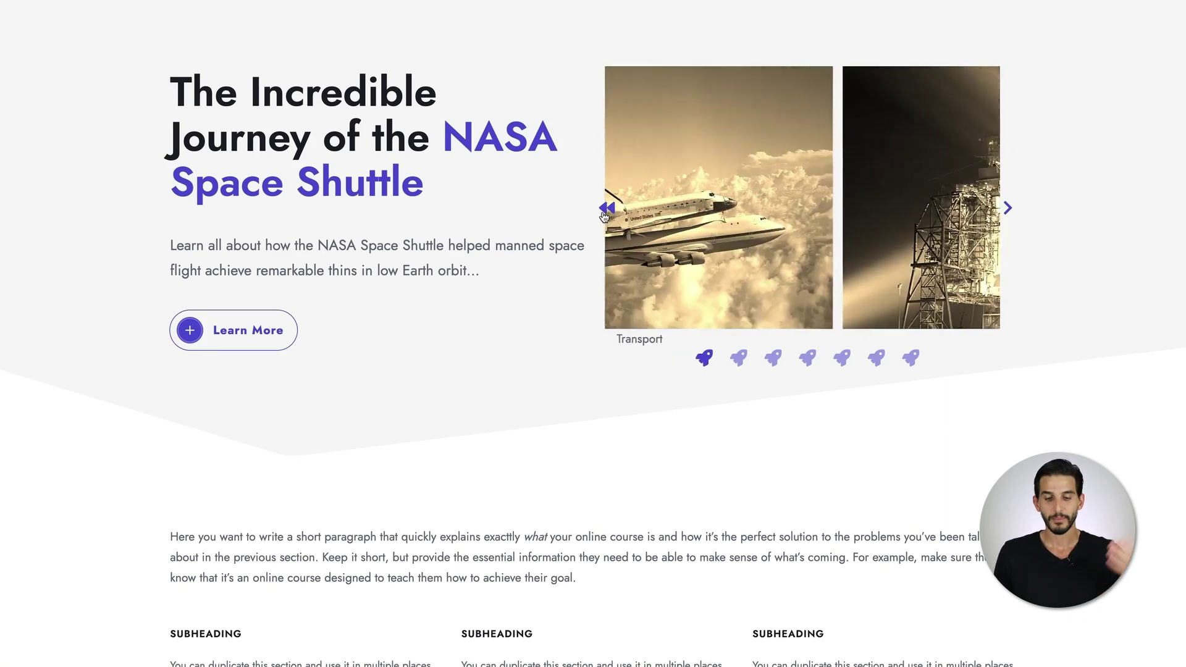
{"action": "left_click", "coordinate": [1008, 210]}
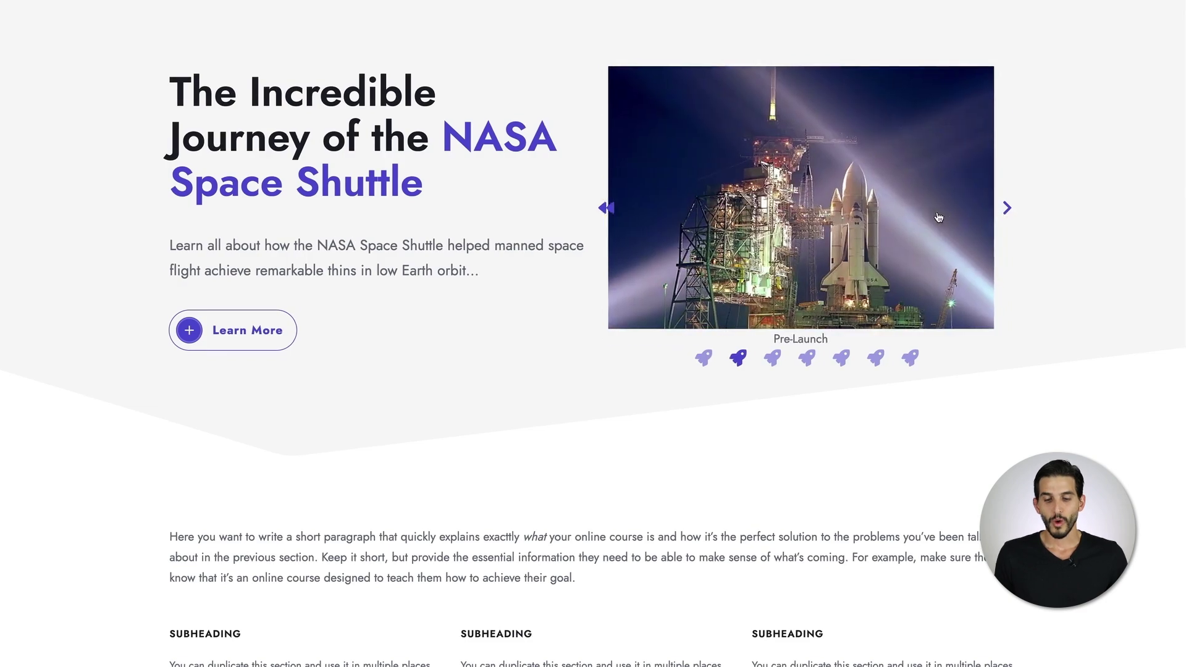
{"action": "left_click", "coordinate": [705, 358]}
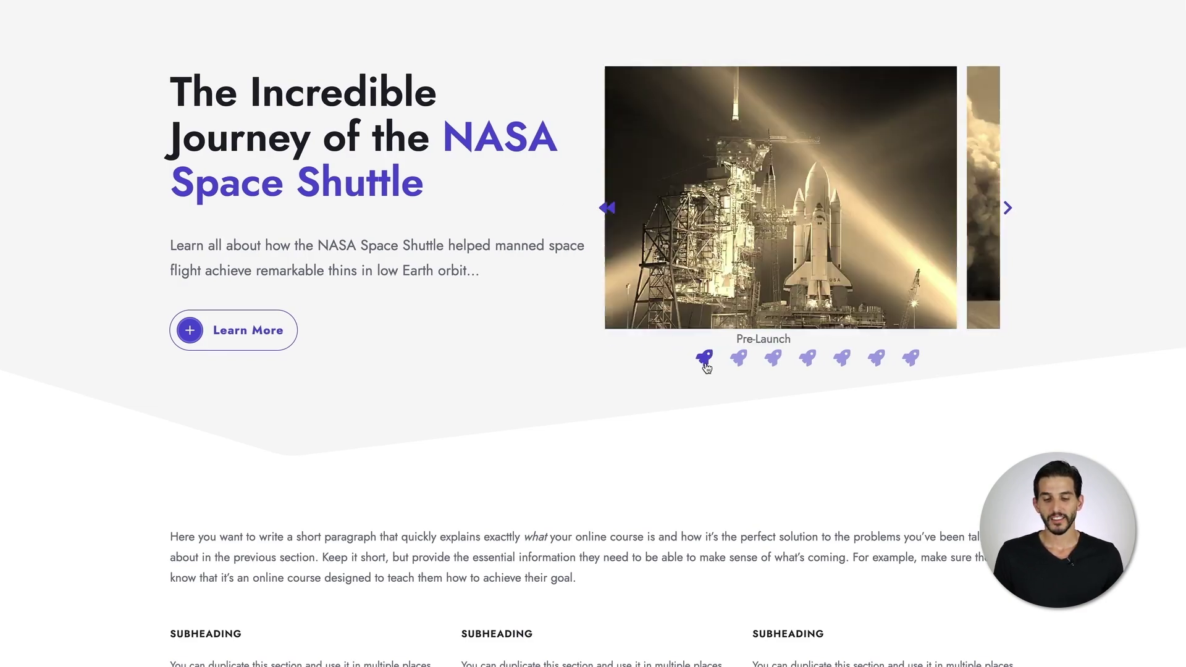
{"action": "left_click", "coordinate": [802, 361]}
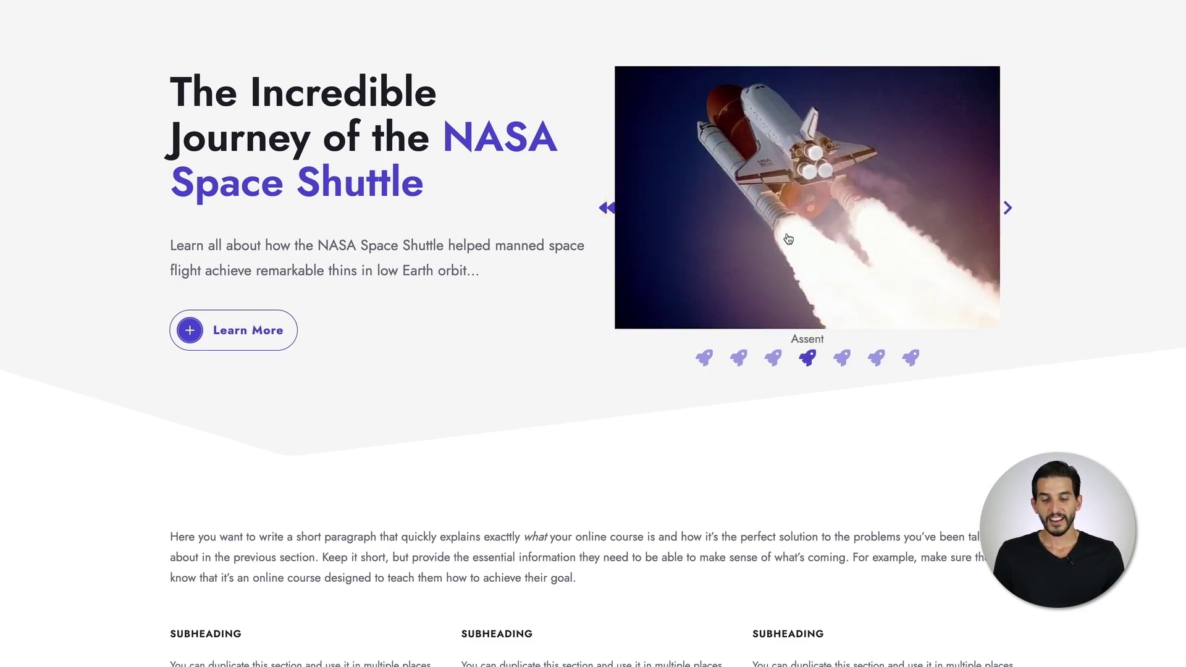
{"action": "left_click", "coordinate": [787, 235]}
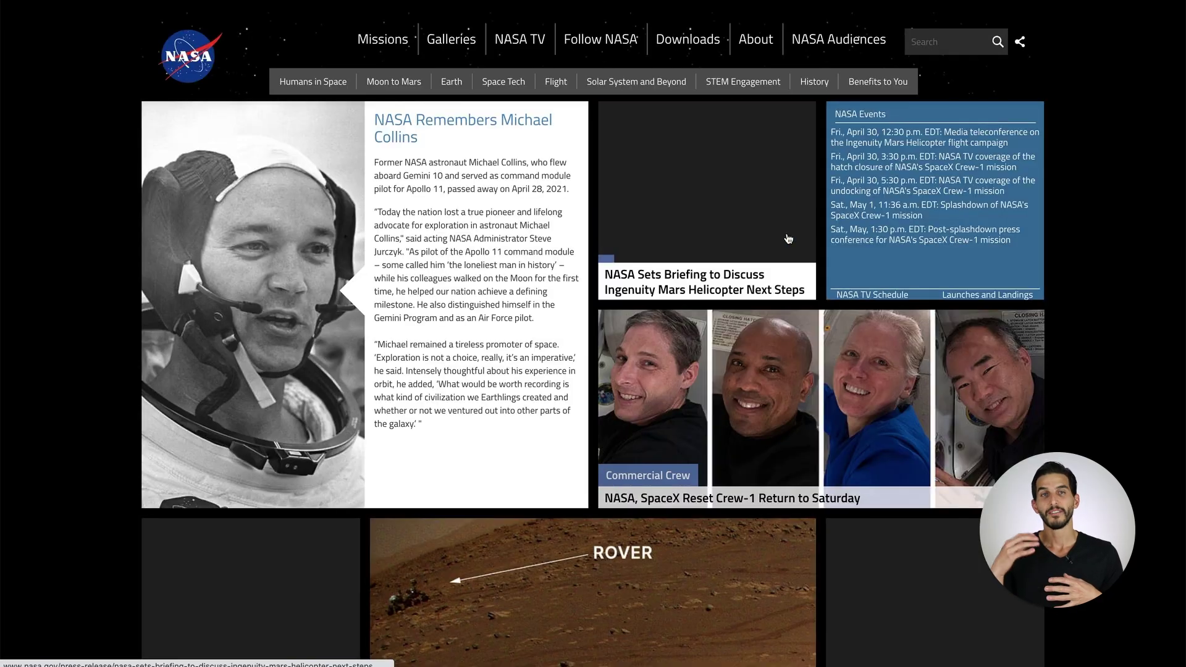